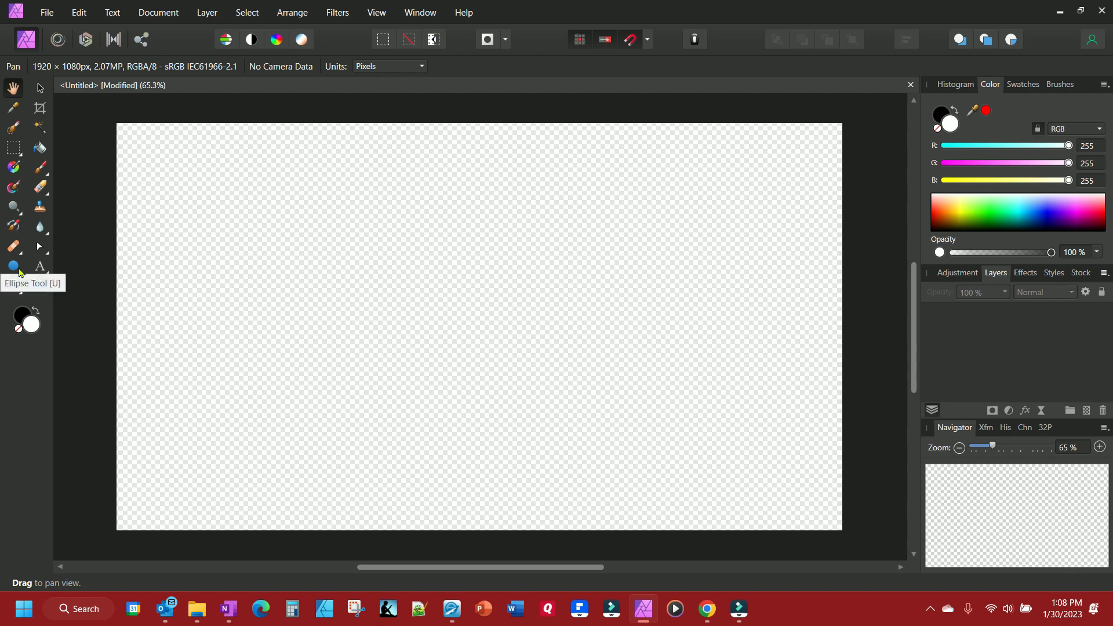
- Draw a right-pointing arrow across the middle of the canvas with a magenta fill of RGB 255, 70, 250
click(19, 272)
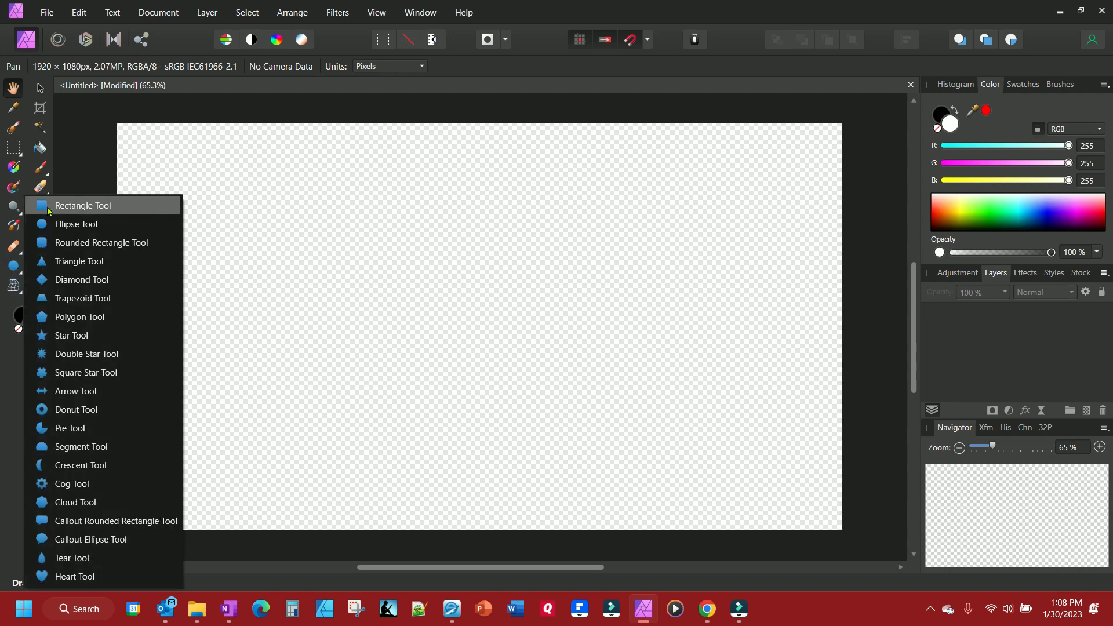
click(49, 207)
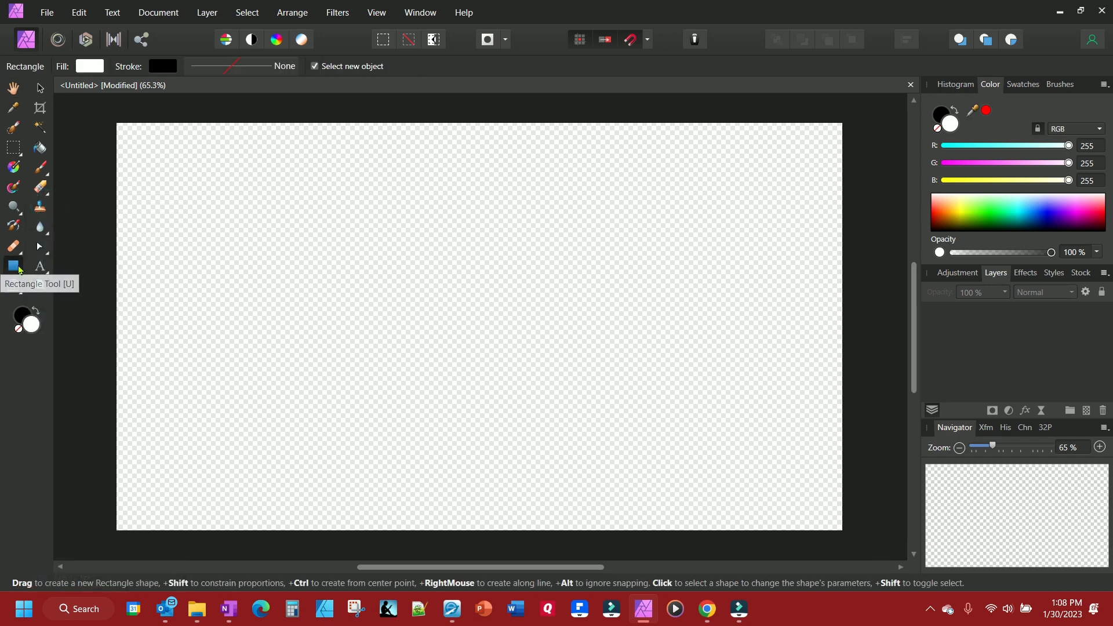
click(17, 272)
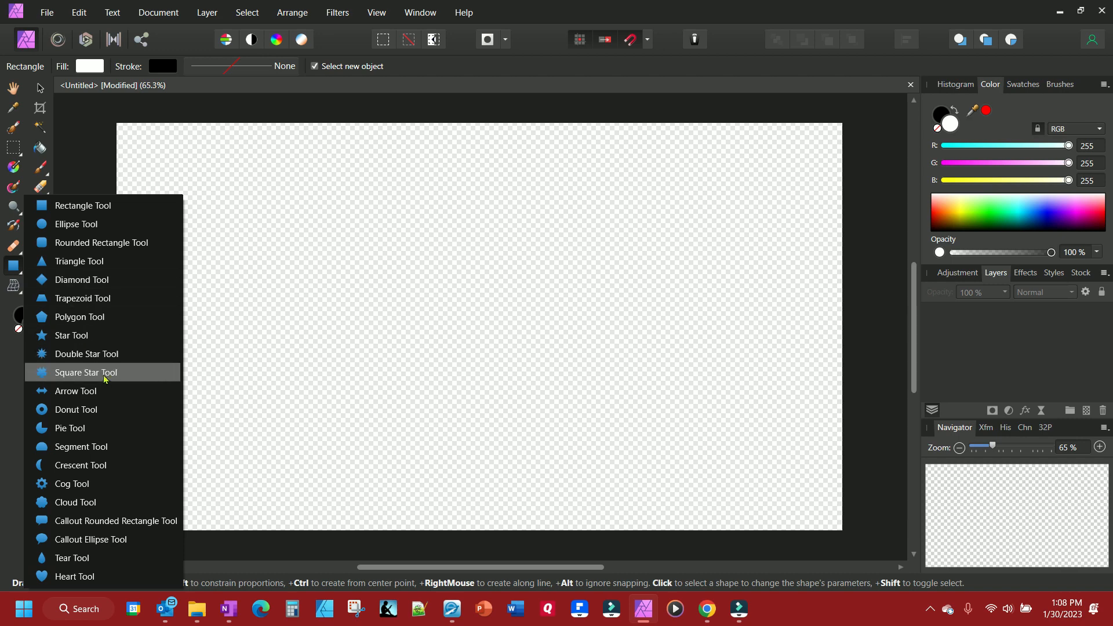
click(101, 390)
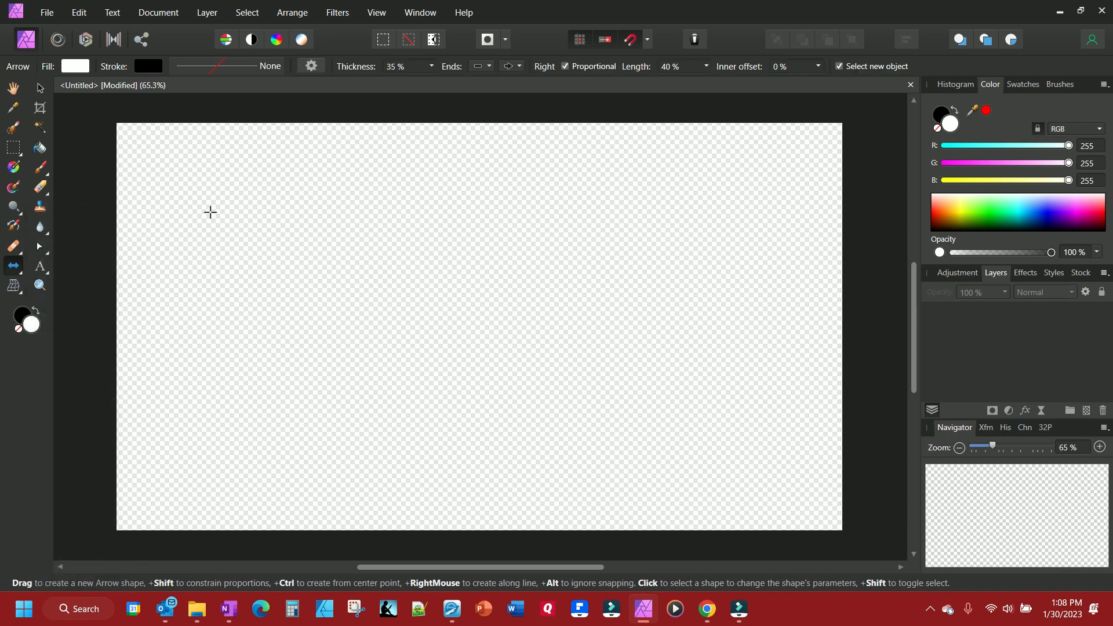
click(76, 66)
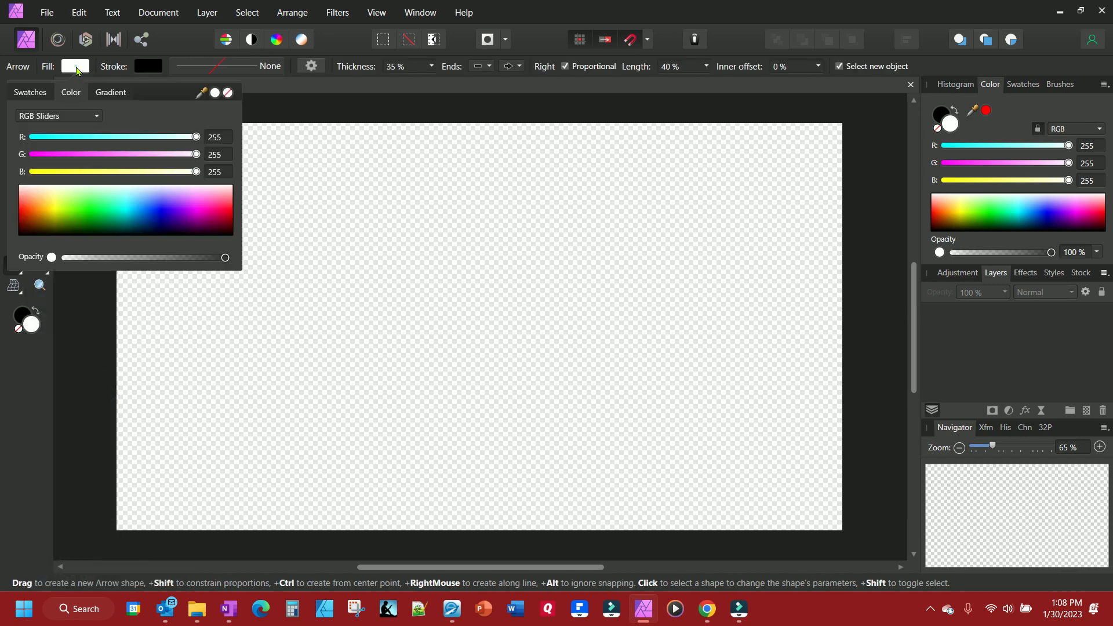
click(200, 207)
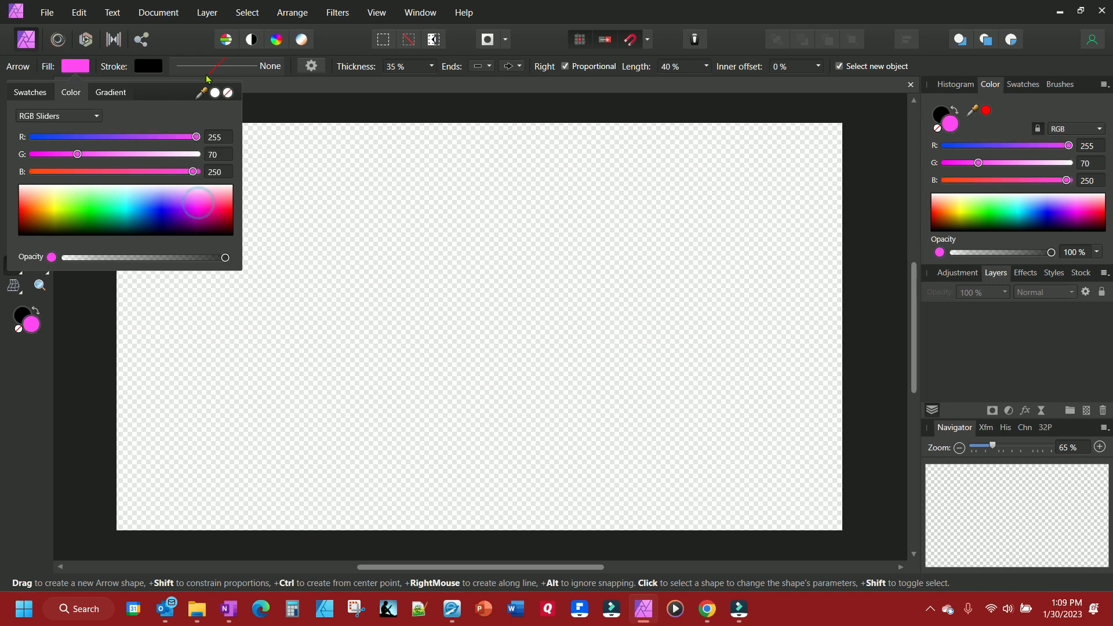
click(280, 182)
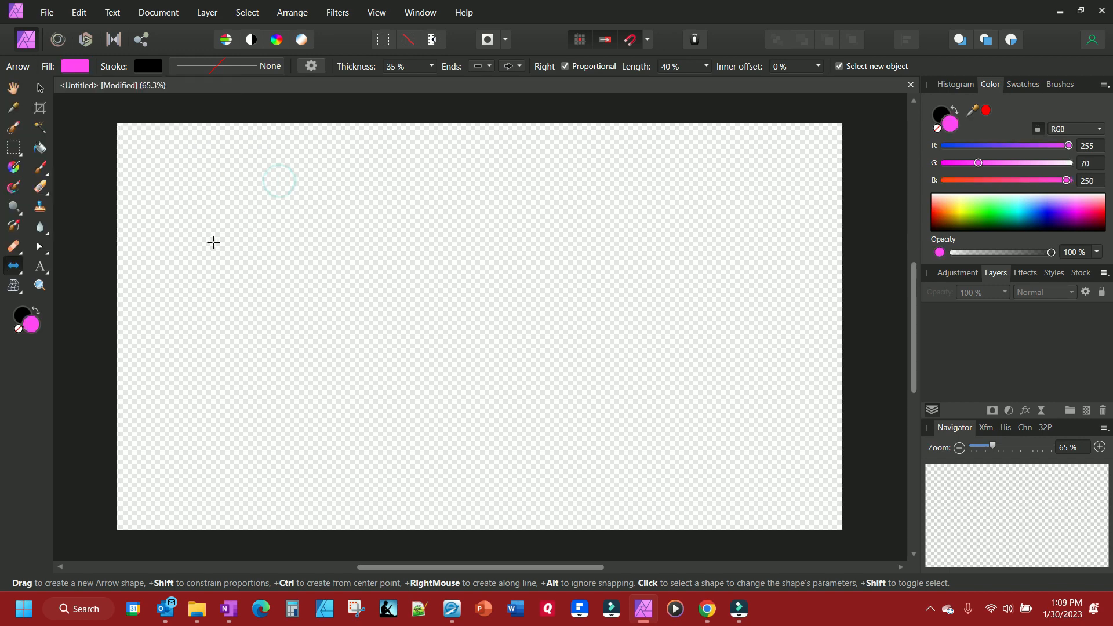
drag(213, 242, 625, 383)
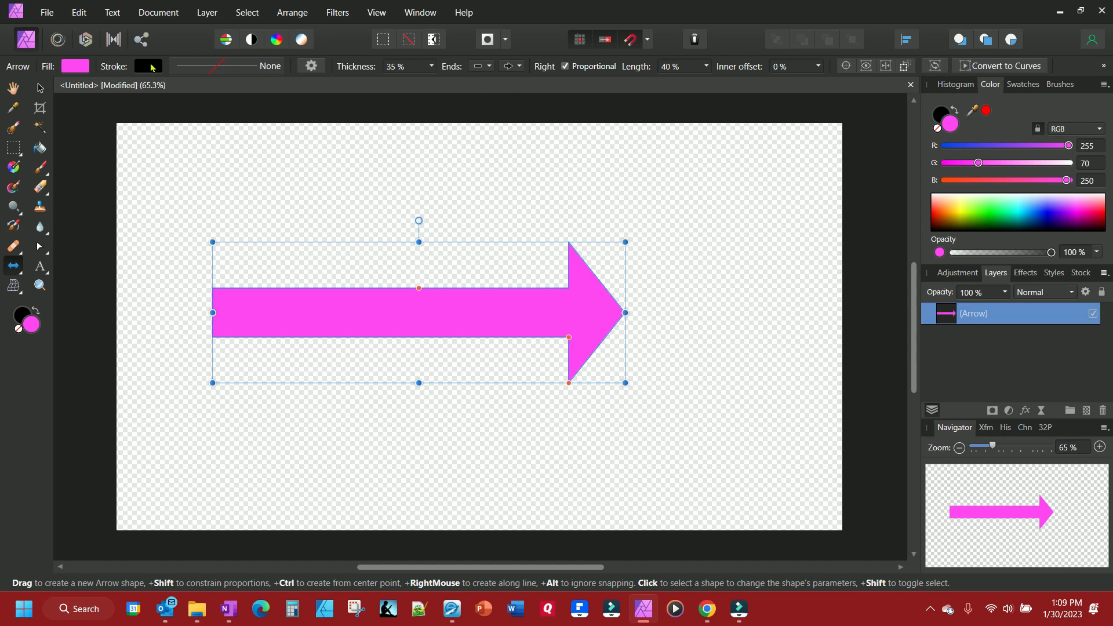
- Give the arrow a solid black outline 7.7 pt wide
click(152, 68)
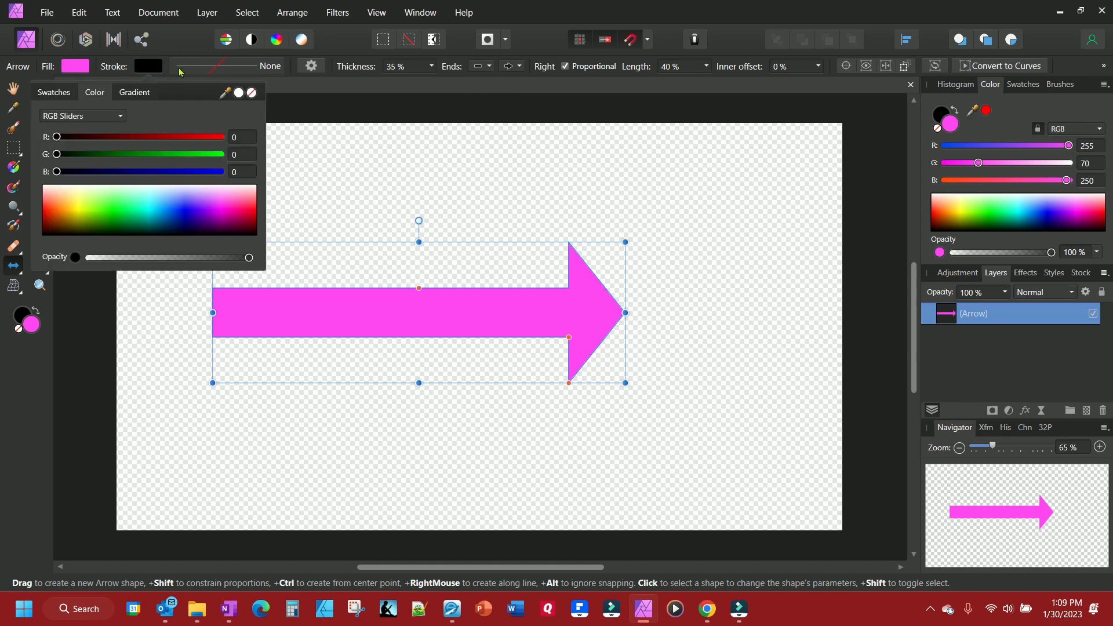
click(199, 65)
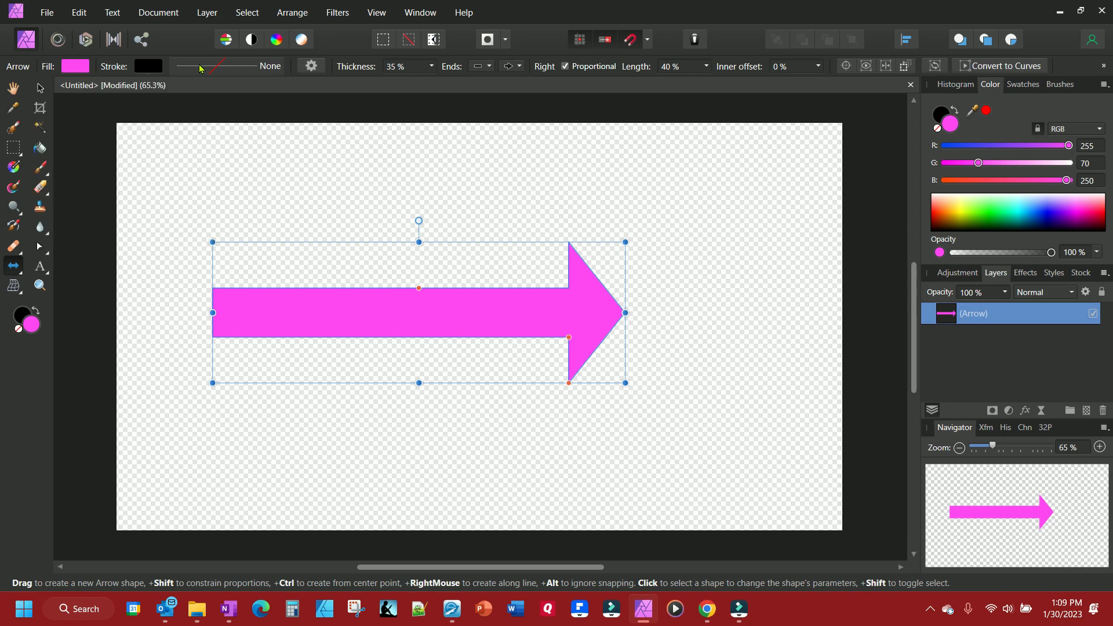
click(198, 65)
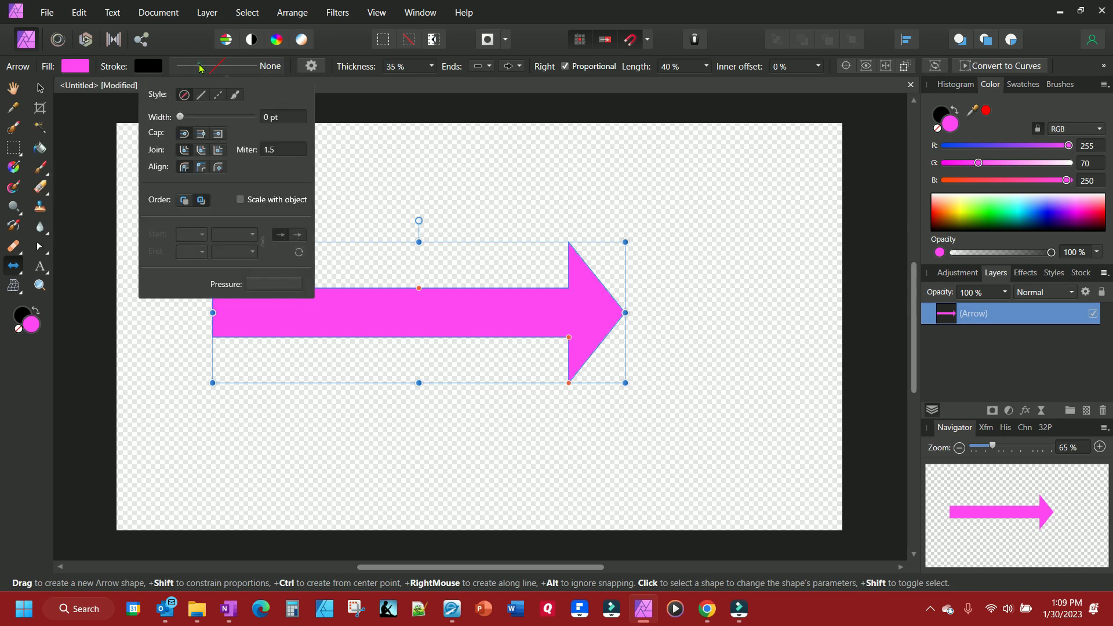
click(201, 95)
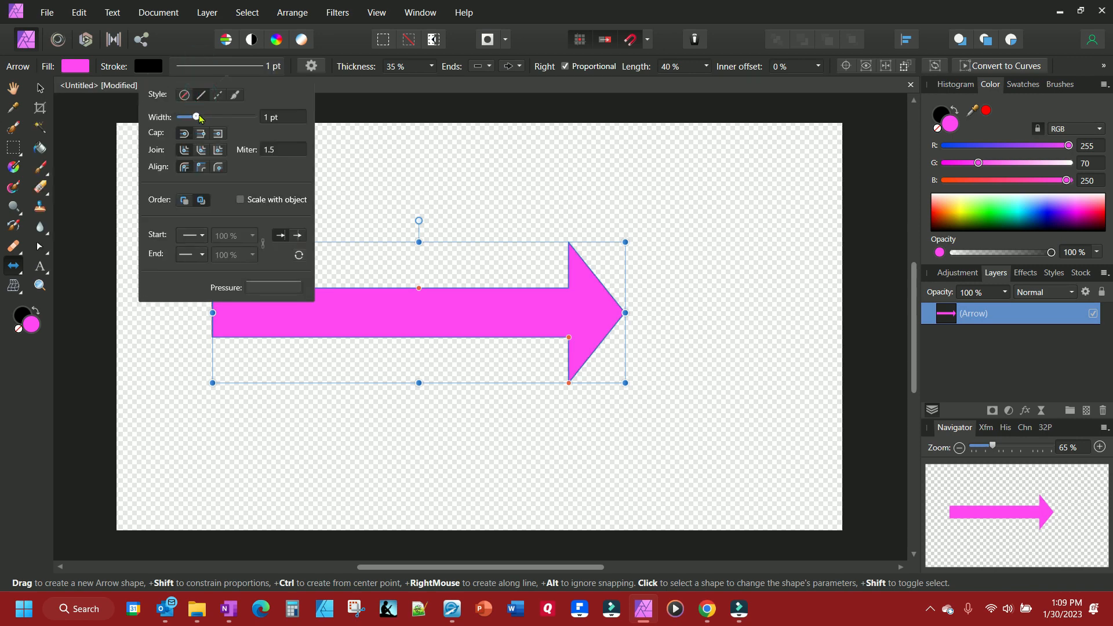
drag(200, 119, 210, 119)
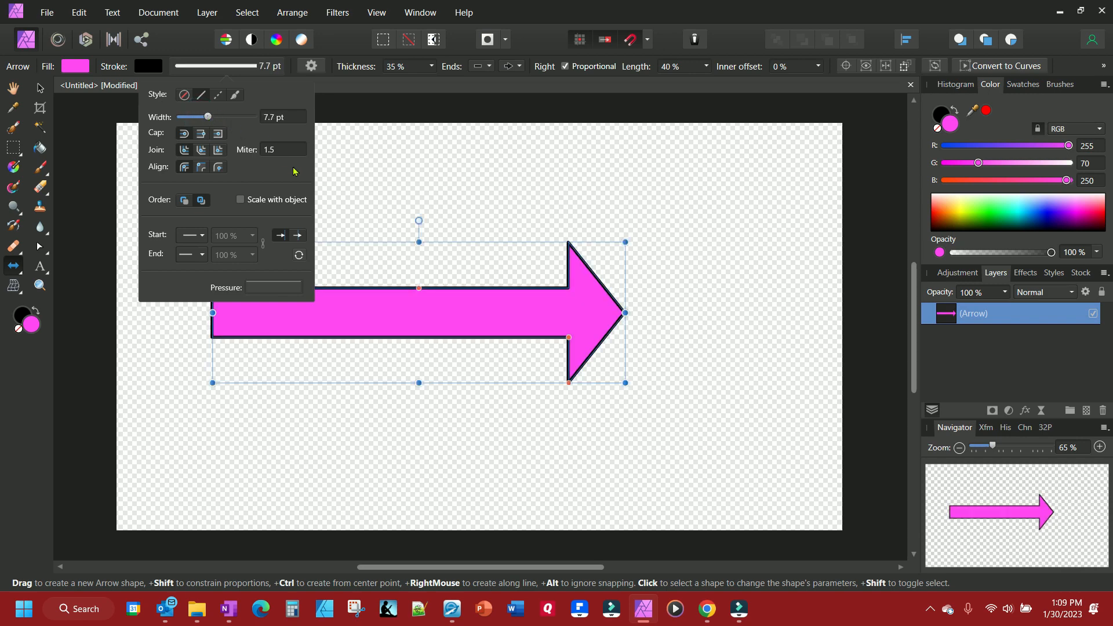
click(354, 187)
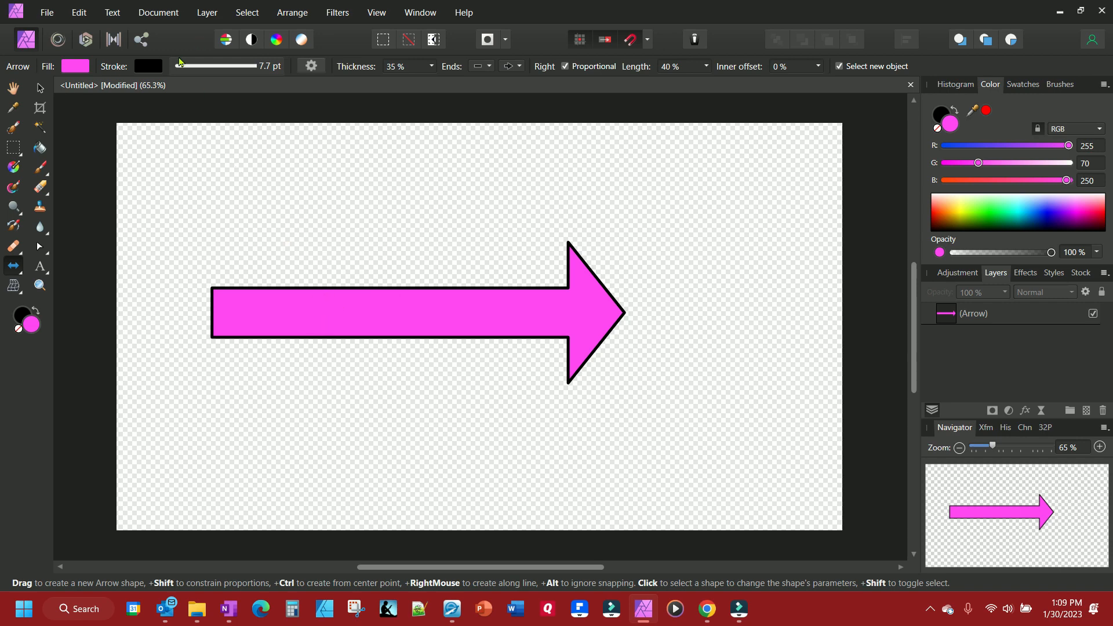
- Remove the arrow's outline by setting its stroke style to none
click(231, 68)
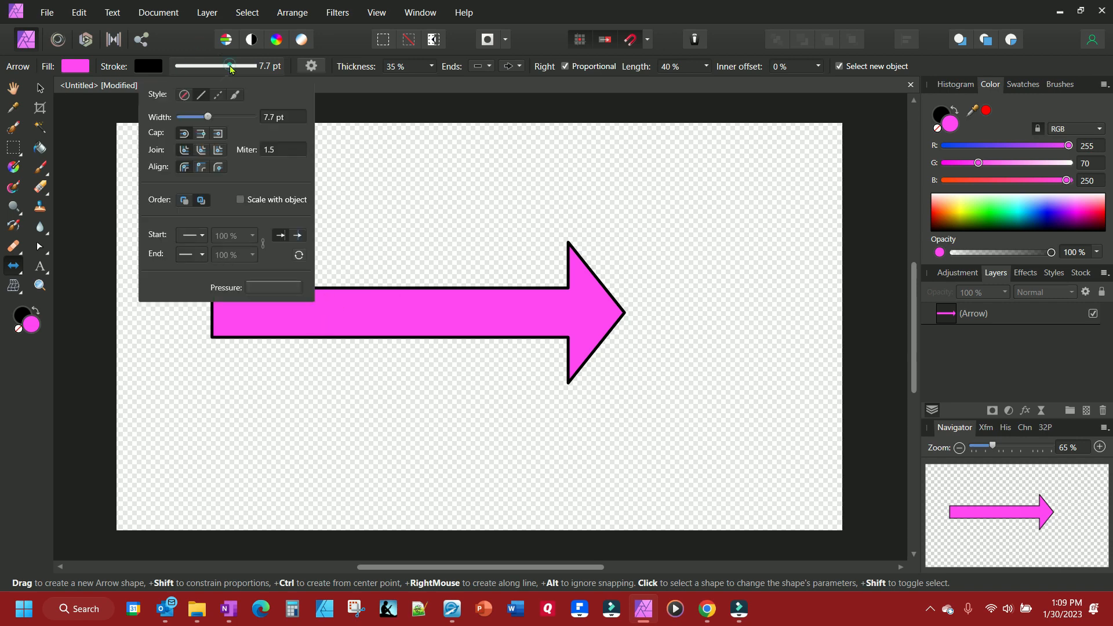
click(184, 95)
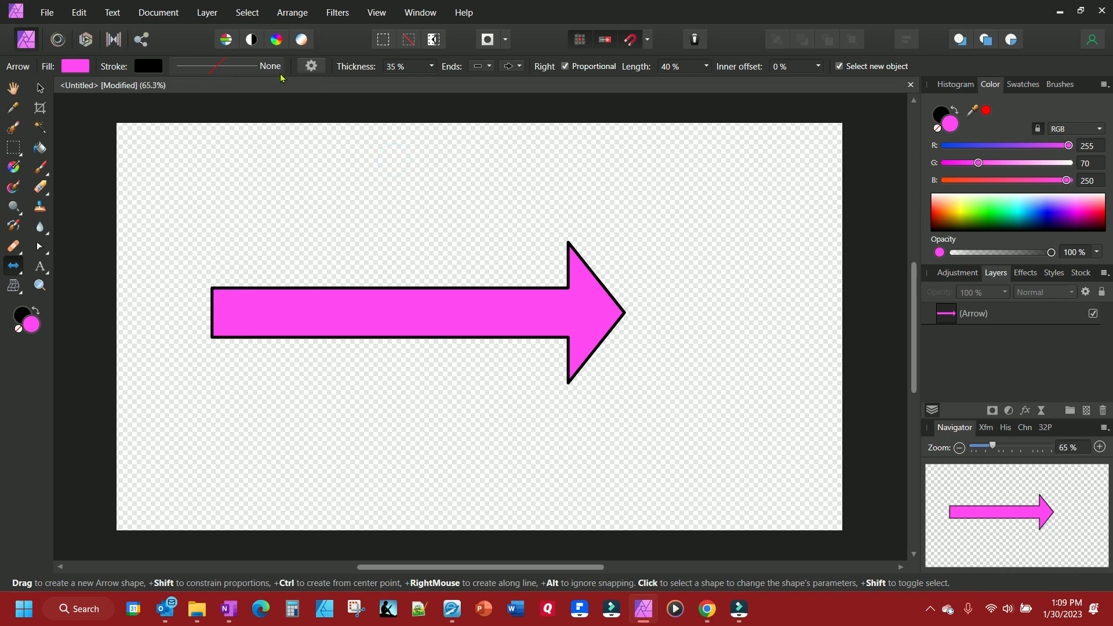
click(284, 301)
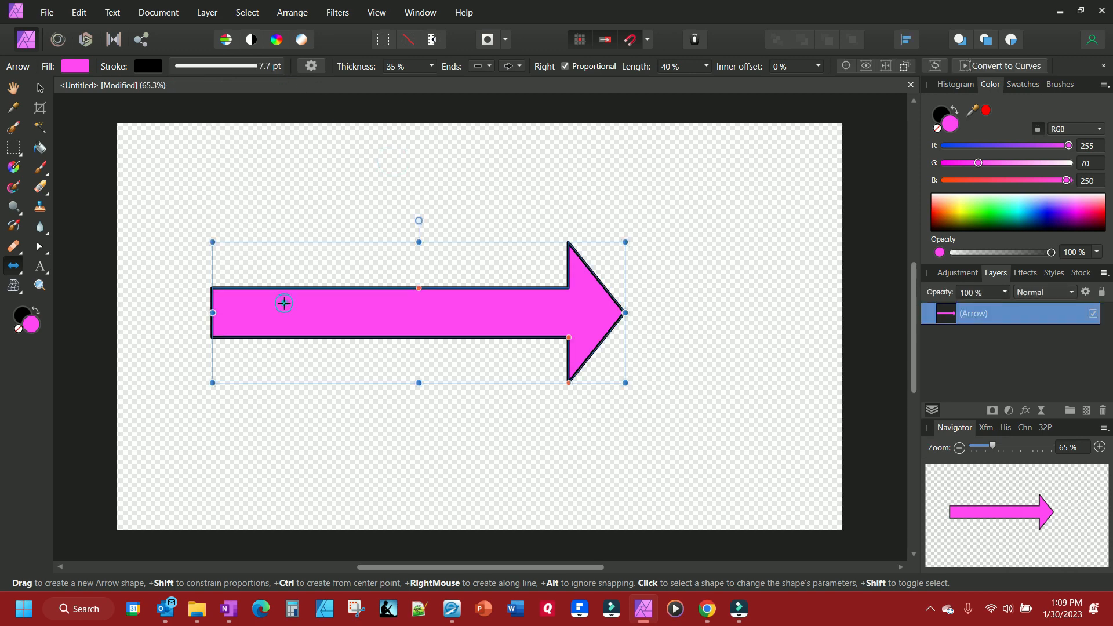
click(251, 71)
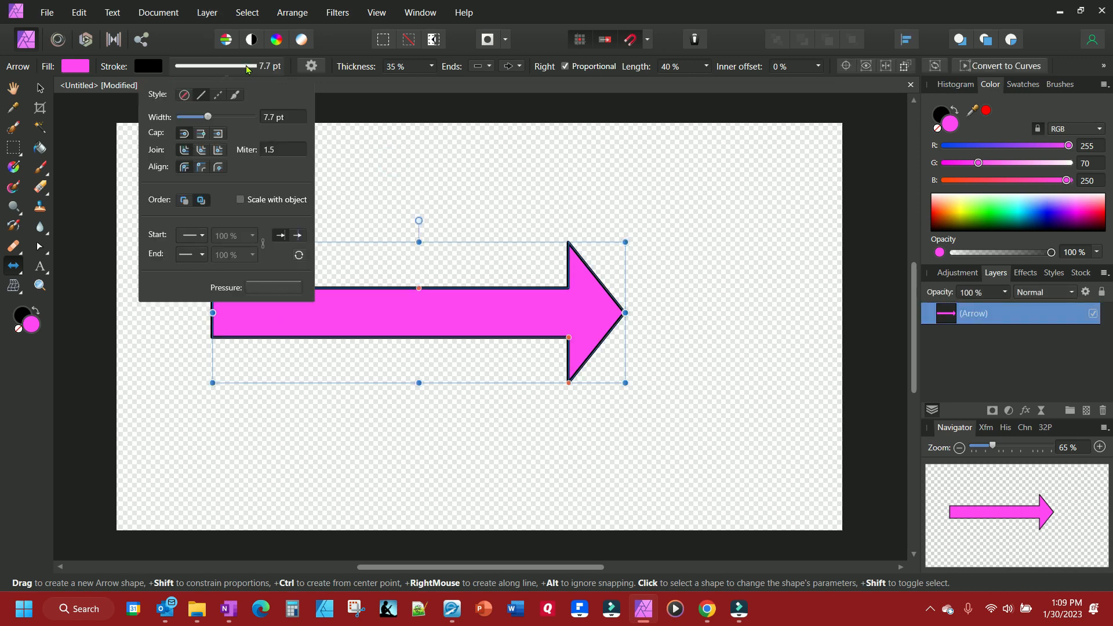
click(184, 95)
click(387, 166)
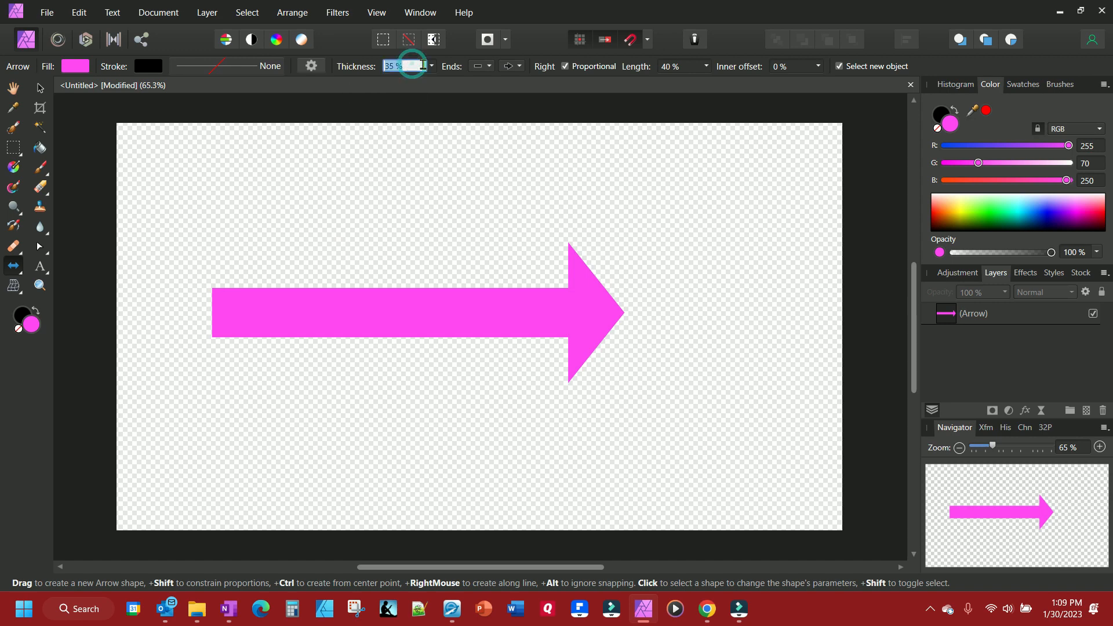
- Set the selected arrow's shaft thickness to 37%
click(432, 67)
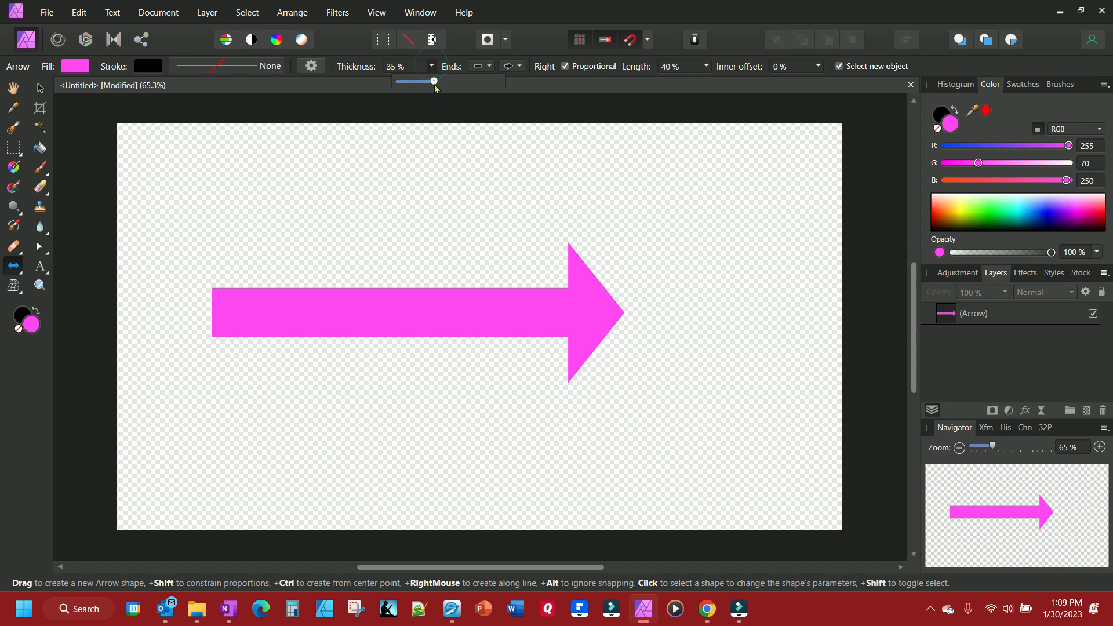
drag(436, 82, 478, 82)
click(438, 331)
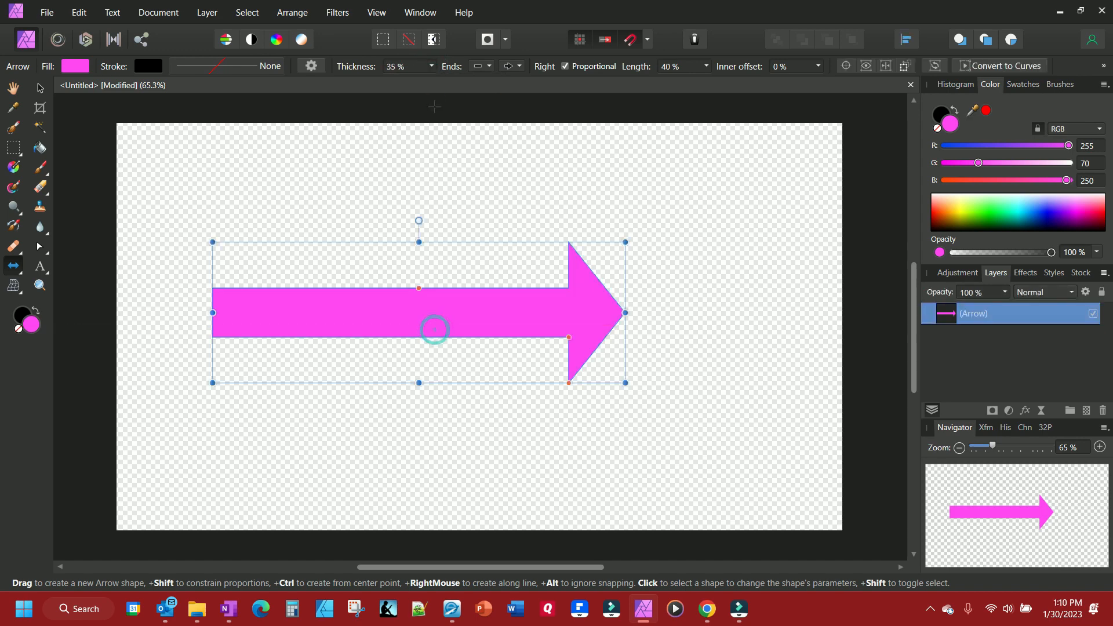
click(433, 66)
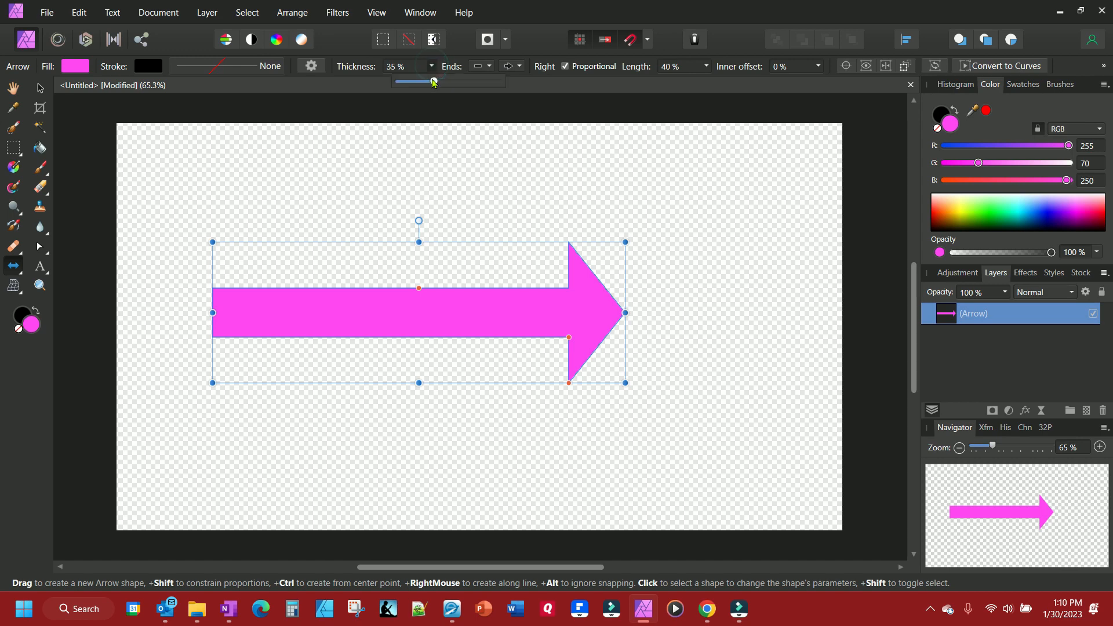
mouse_move(434, 81)
mouse_down()
mouse_move(475, 82)
mouse_move(418, 82)
mouse_move(467, 82)
mouse_move(481, 97)
mouse_move(415, 102)
mouse_move(439, 99)
mouse_up()
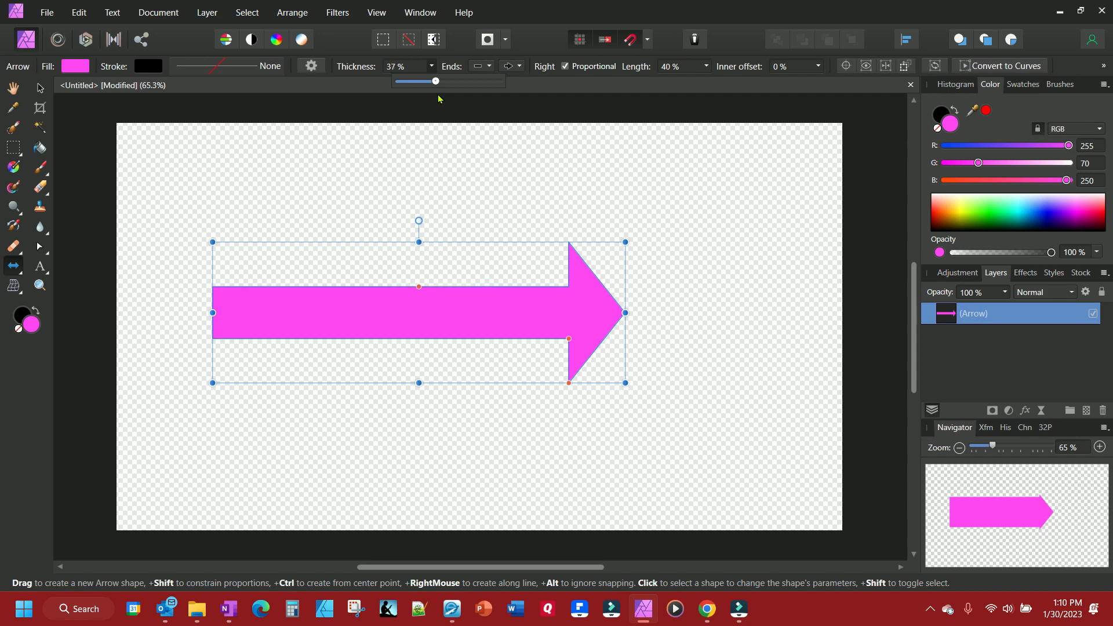
- Preview the end styles and set the arrow's left end to Arrow, making it double-headed
click(490, 68)
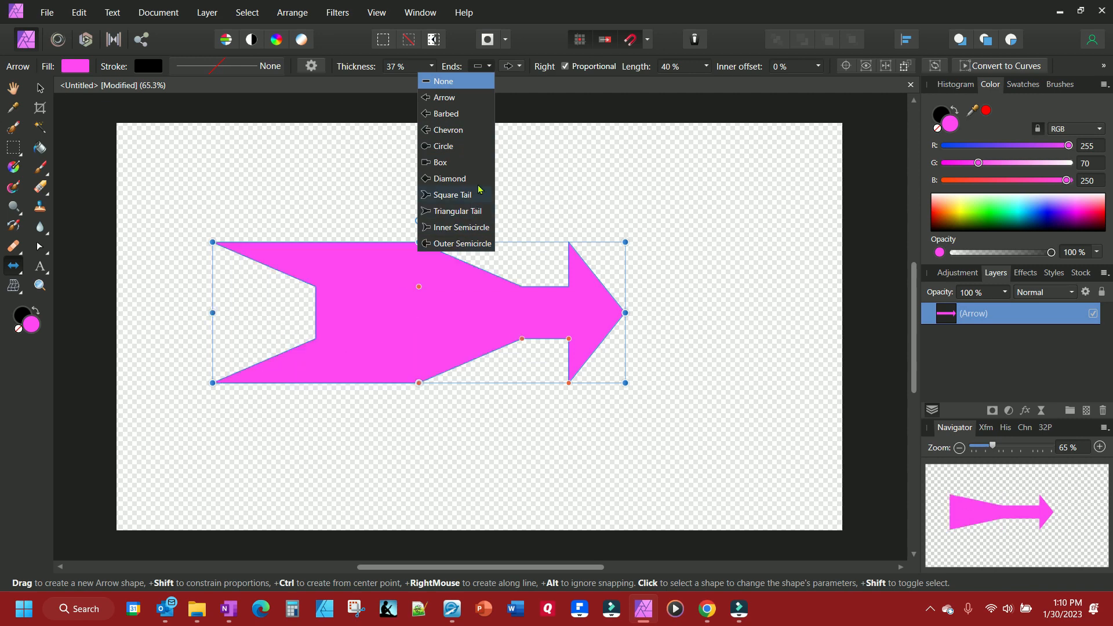
click(509, 65)
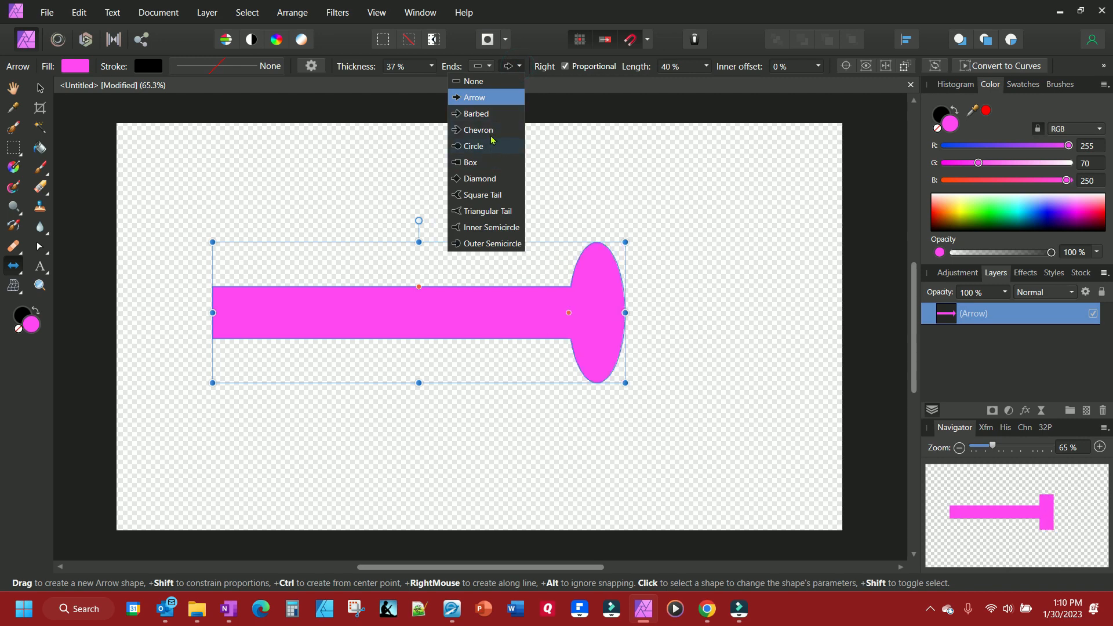
click(471, 67)
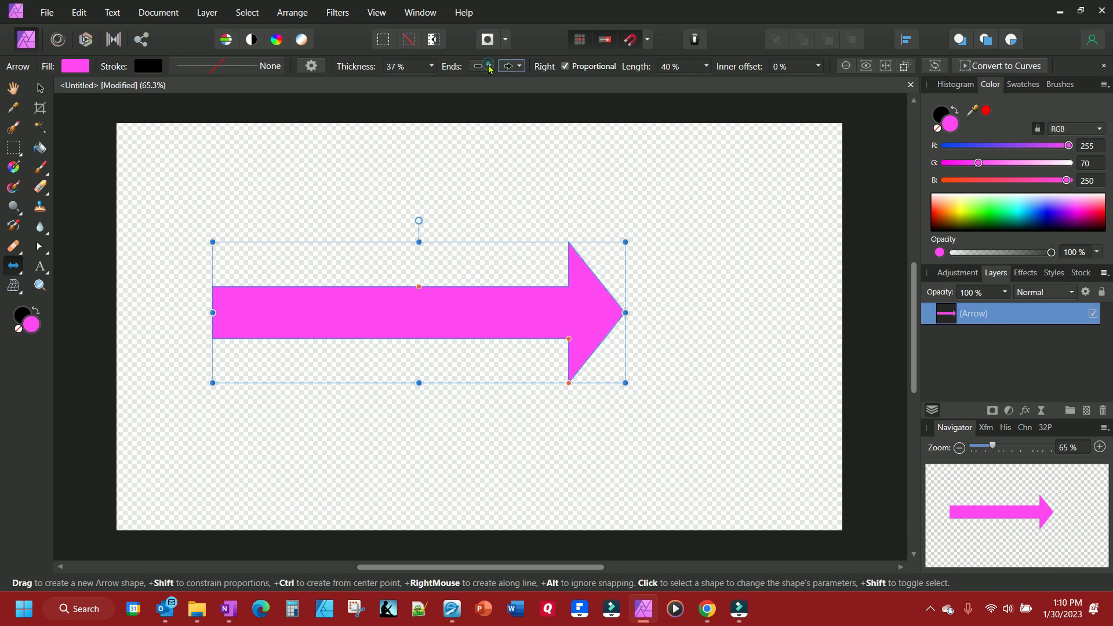
click(489, 65)
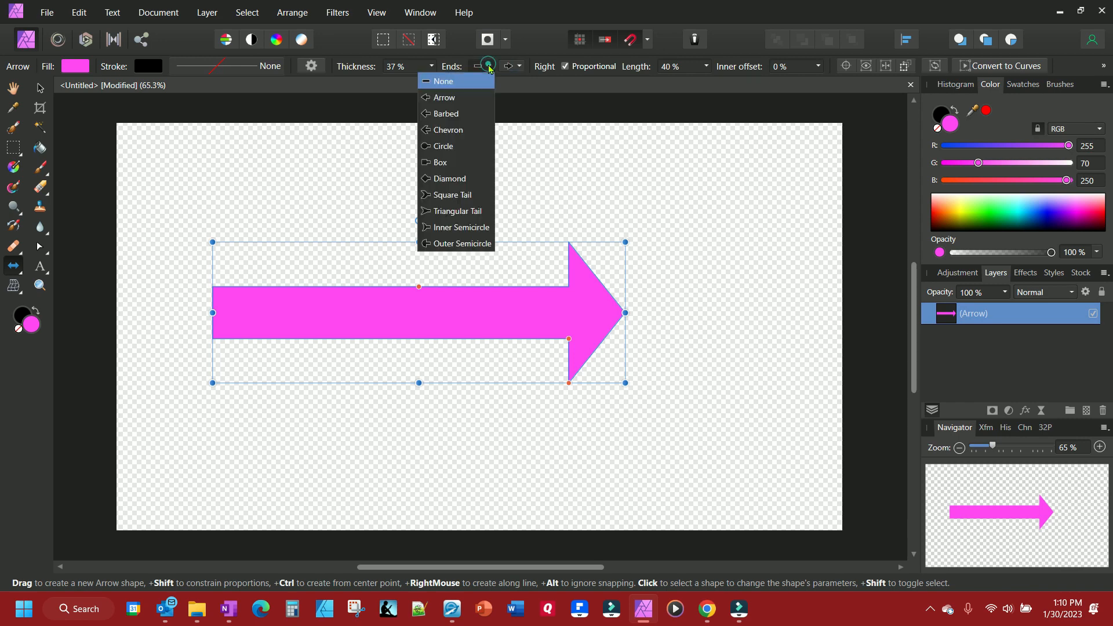
click(441, 98)
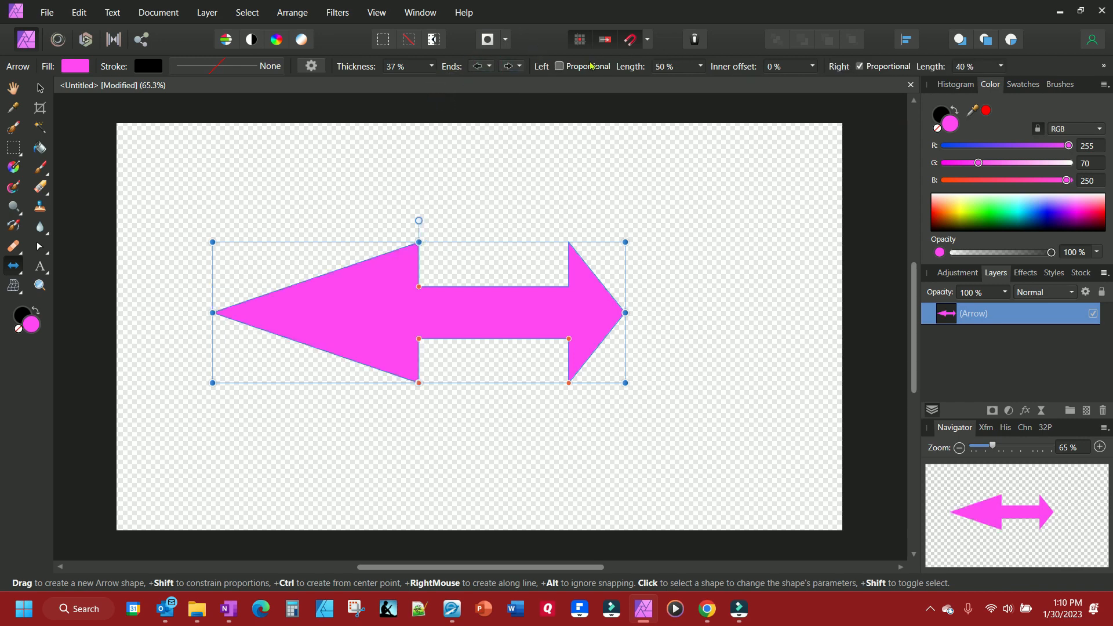
- Make the left arrowhead proportional and set its length to 40%
click(560, 67)
click(666, 67)
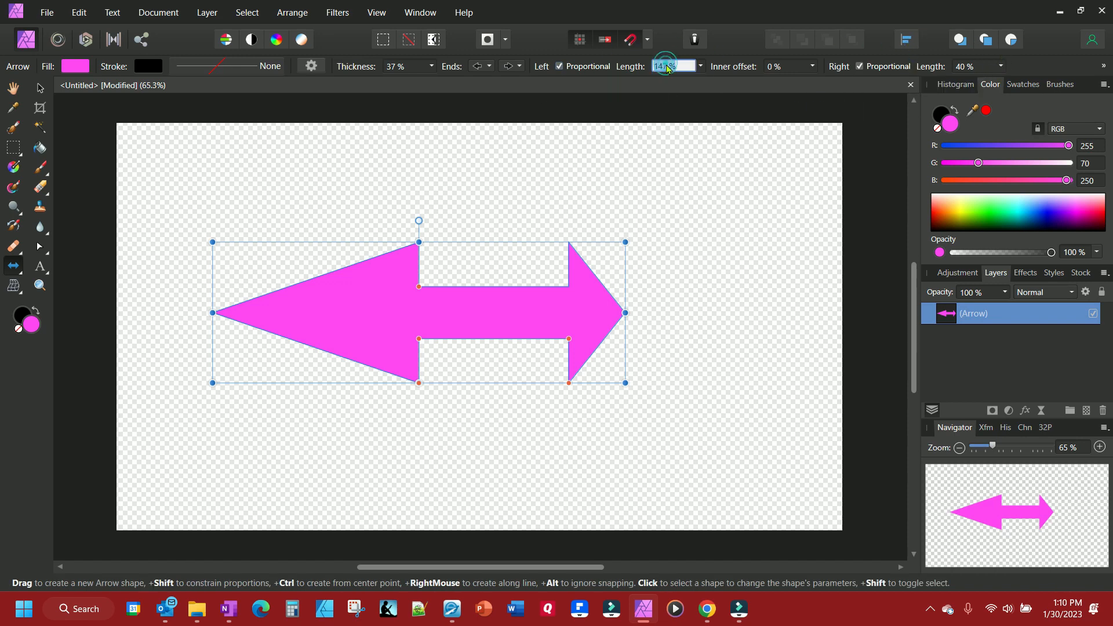
text(4)
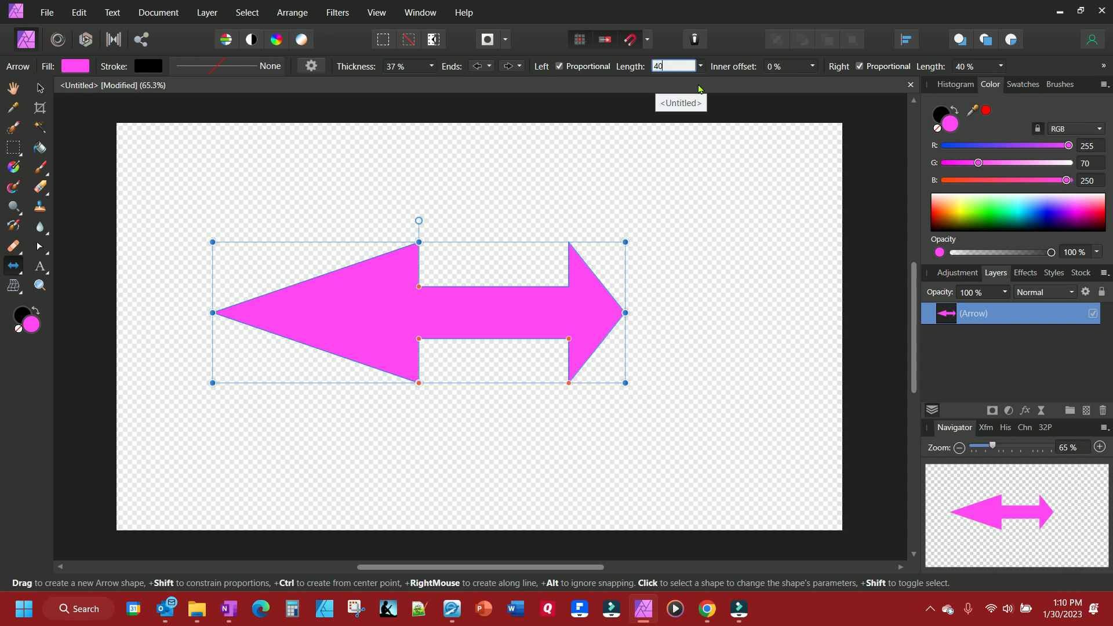
text(0)
key(Return)
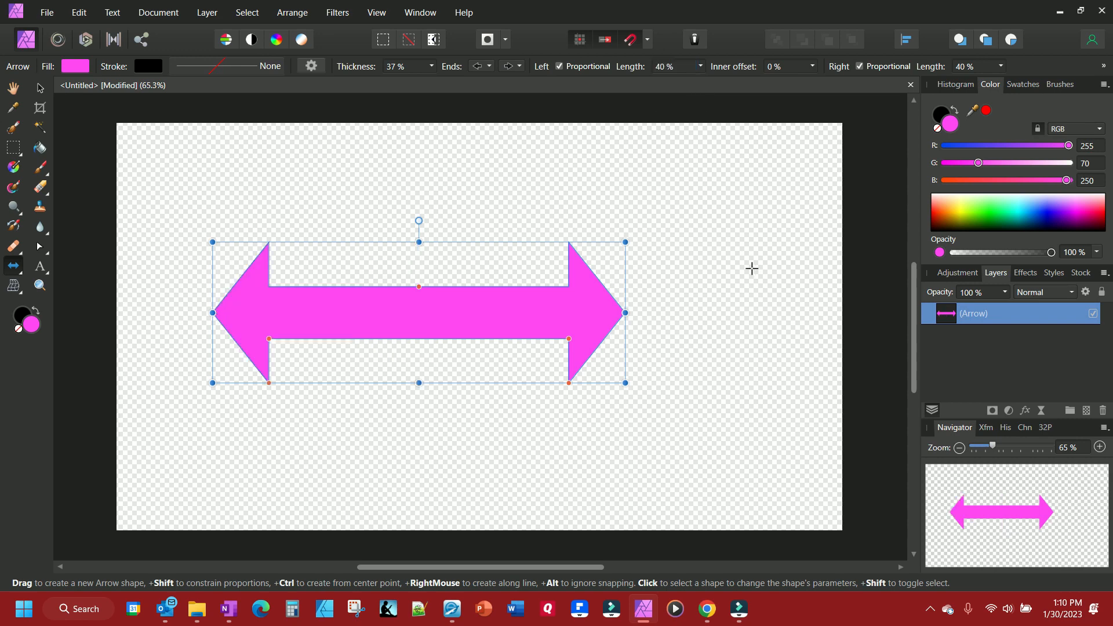
- Review the end styles for both arrow ends and set the left end to None, leaving only the right arrowhead
click(490, 67)
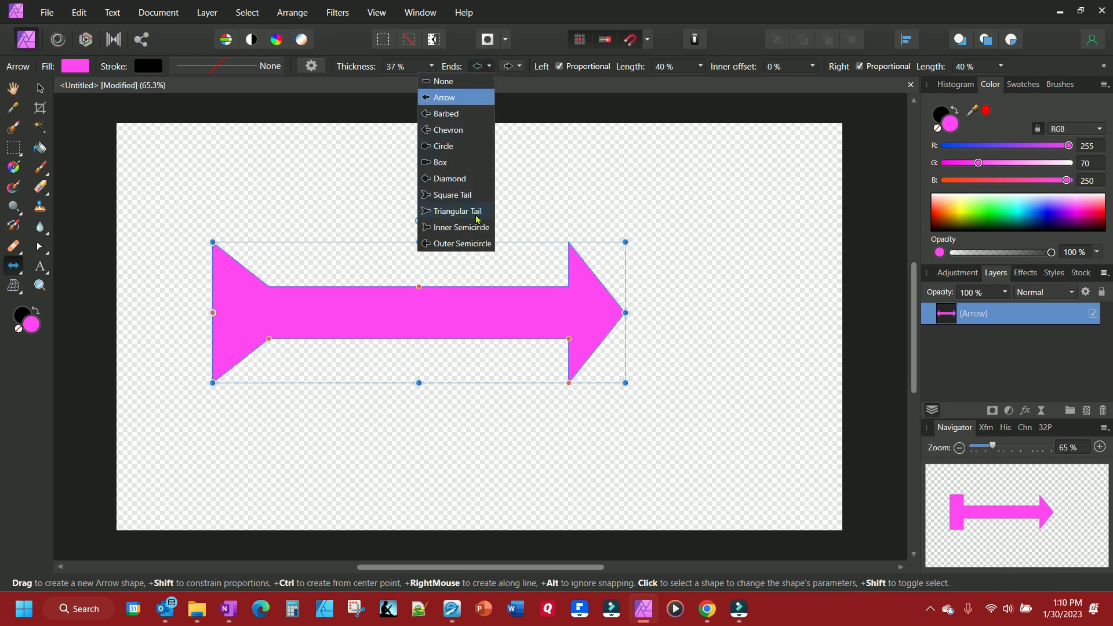
click(521, 67)
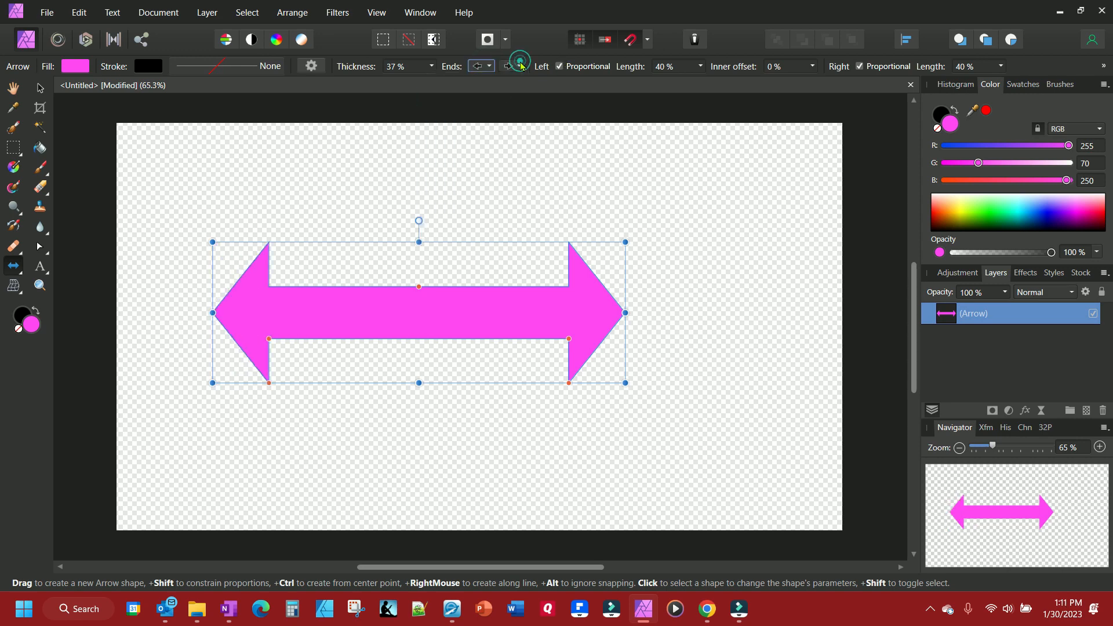
click(521, 67)
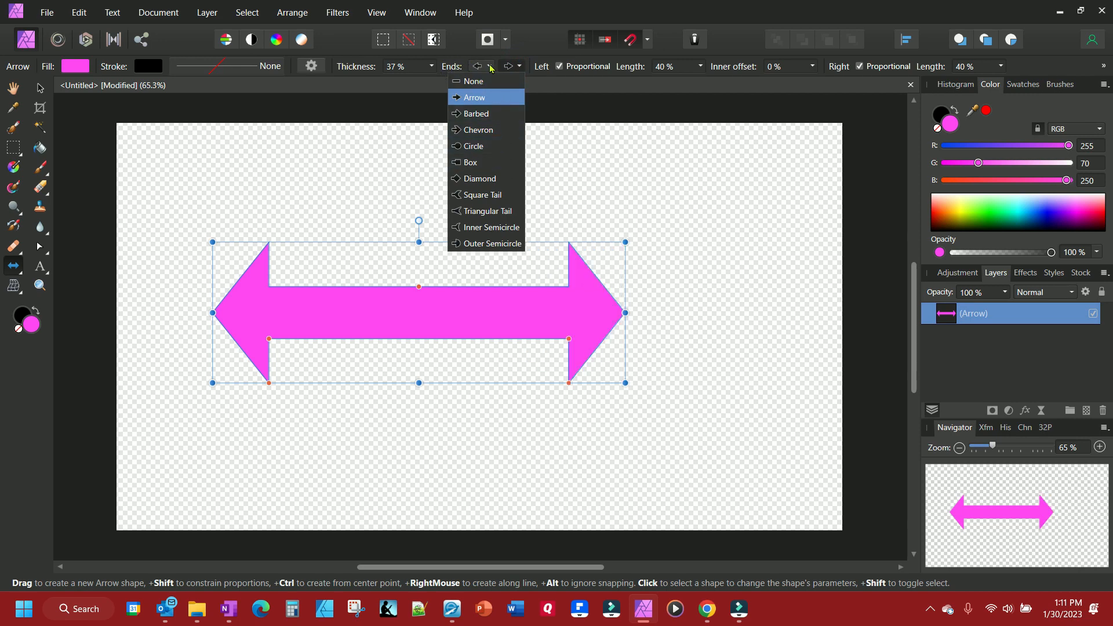
click(491, 68)
click(491, 68)
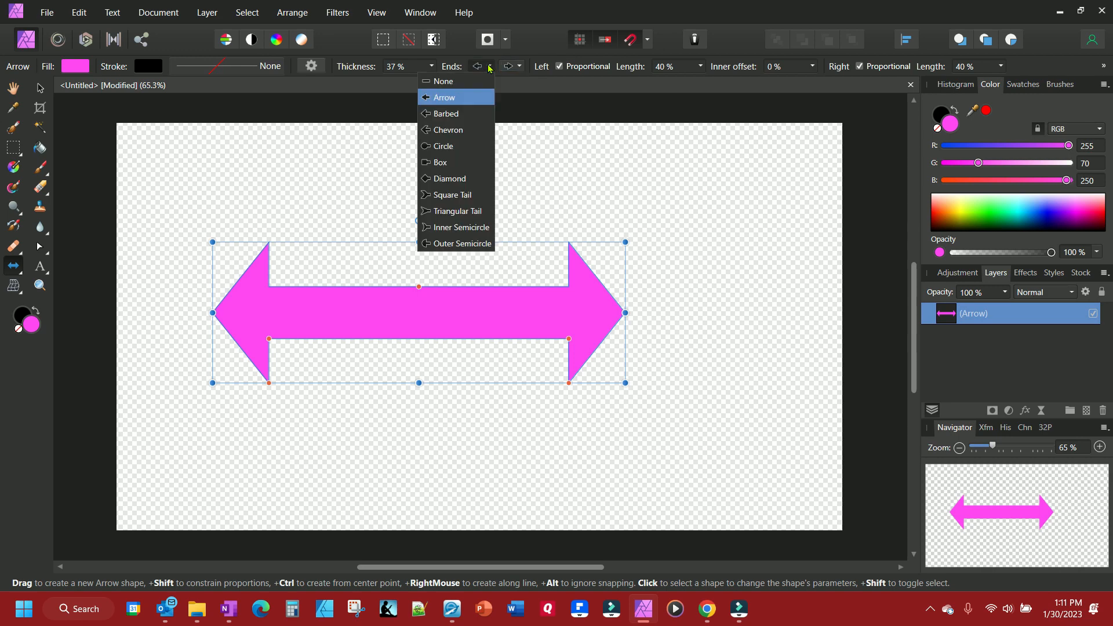
click(444, 82)
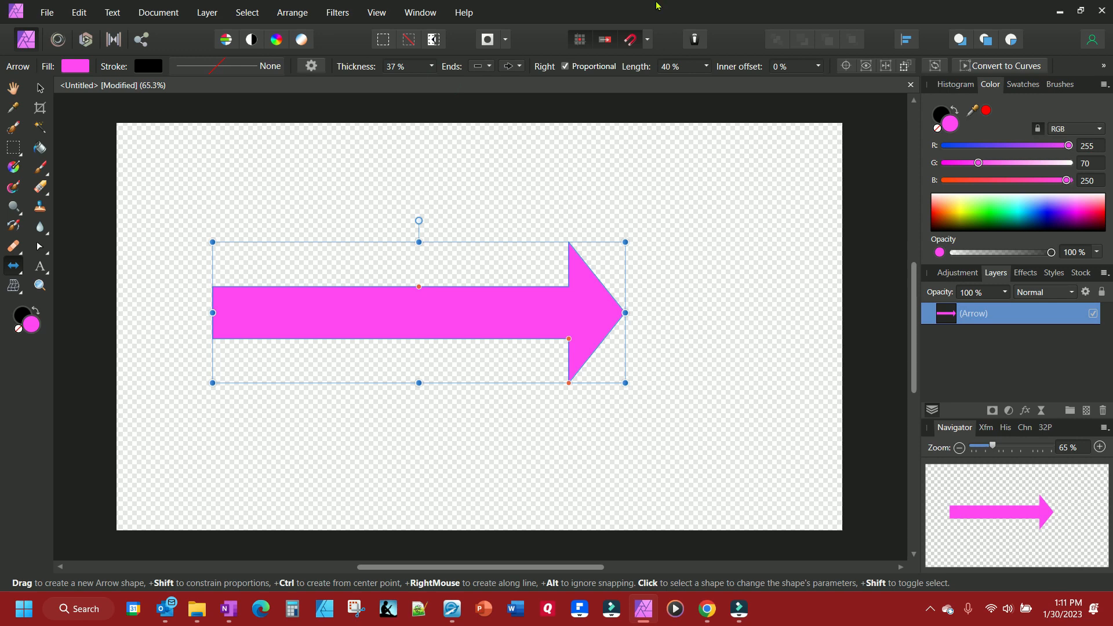
- Set the right arrowhead's inner offset to -10% and deselect the arrow
click(818, 66)
mouse_move(821, 82)
mouse_down()
mouse_move(856, 78)
mouse_move(813, 81)
mouse_move(818, 91)
mouse_up()
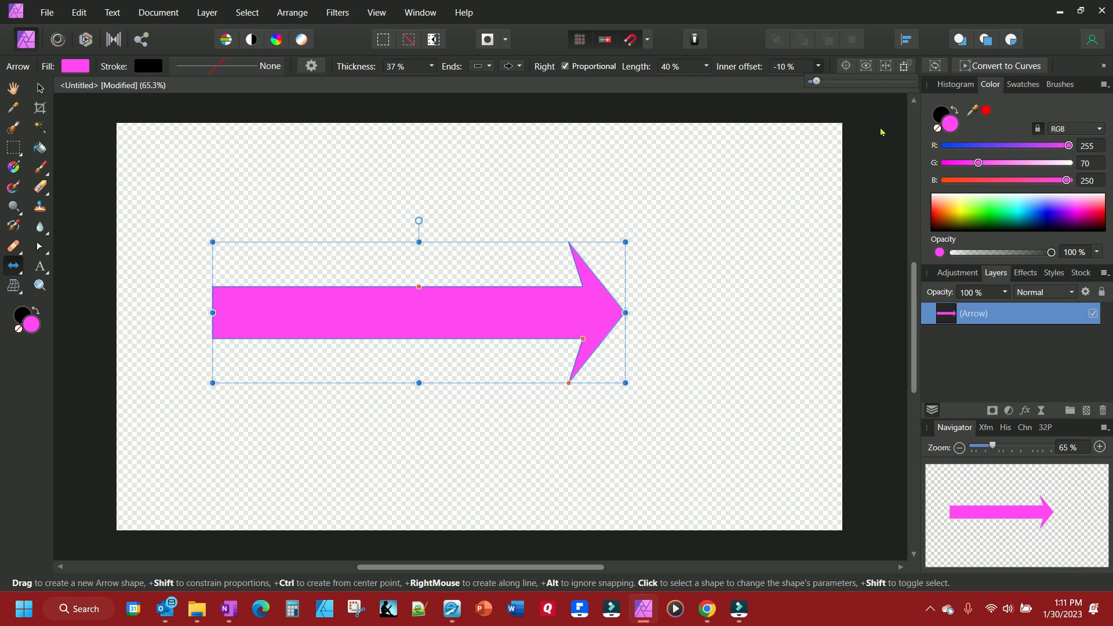
click(873, 215)
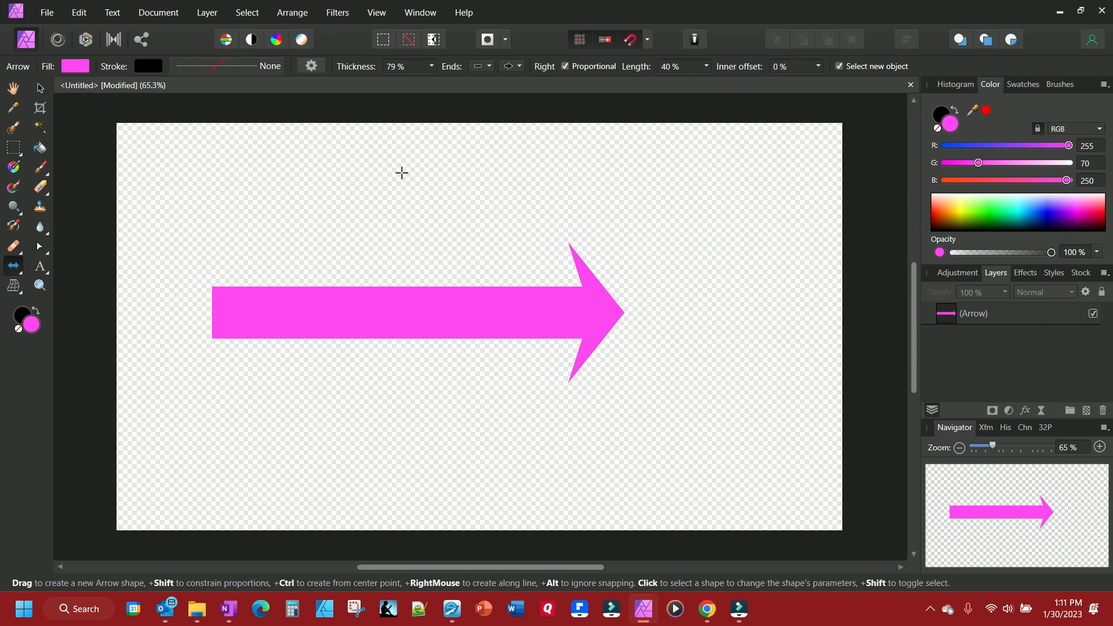
- Look through the arrow presets, reselect the arrow and apply the double-headed preset with chevron-shaped heads
click(311, 66)
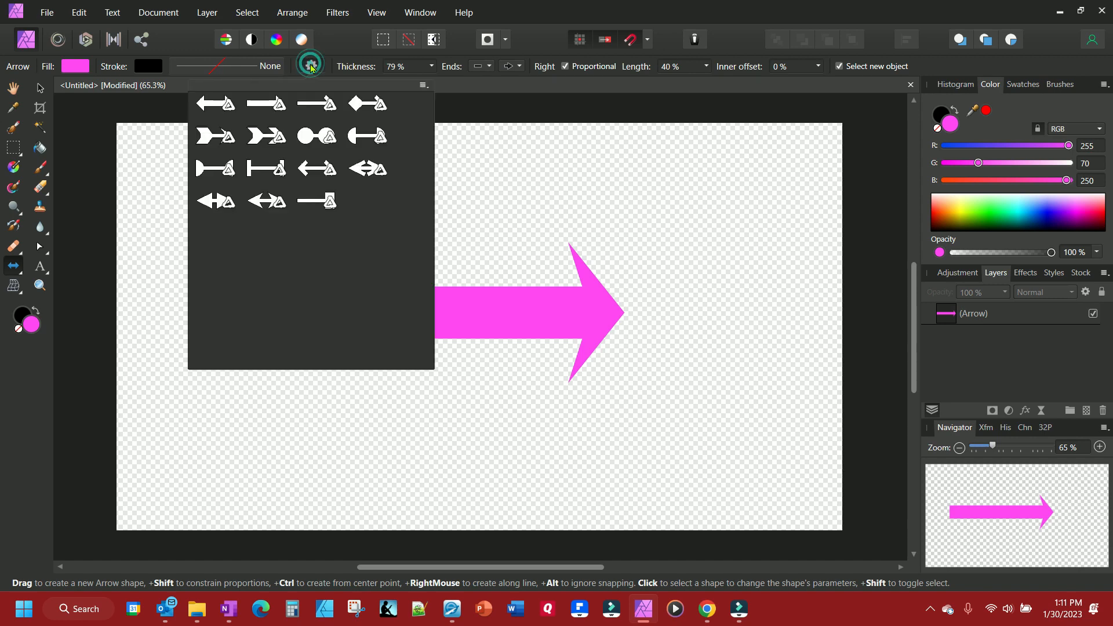
click(360, 109)
click(225, 166)
click(490, 323)
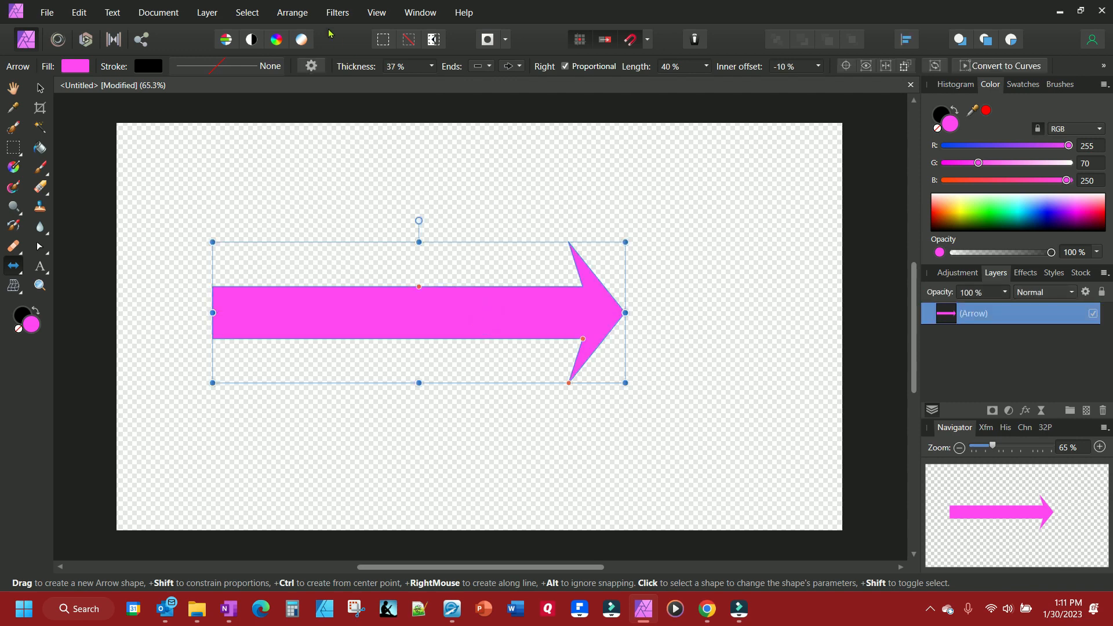
click(320, 70)
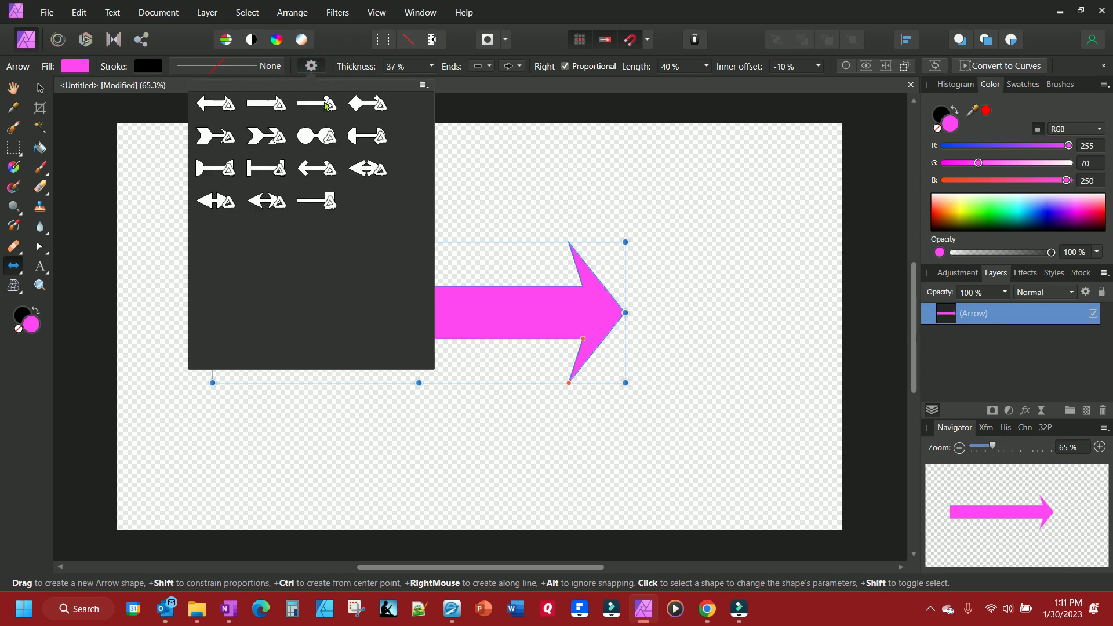
click(368, 168)
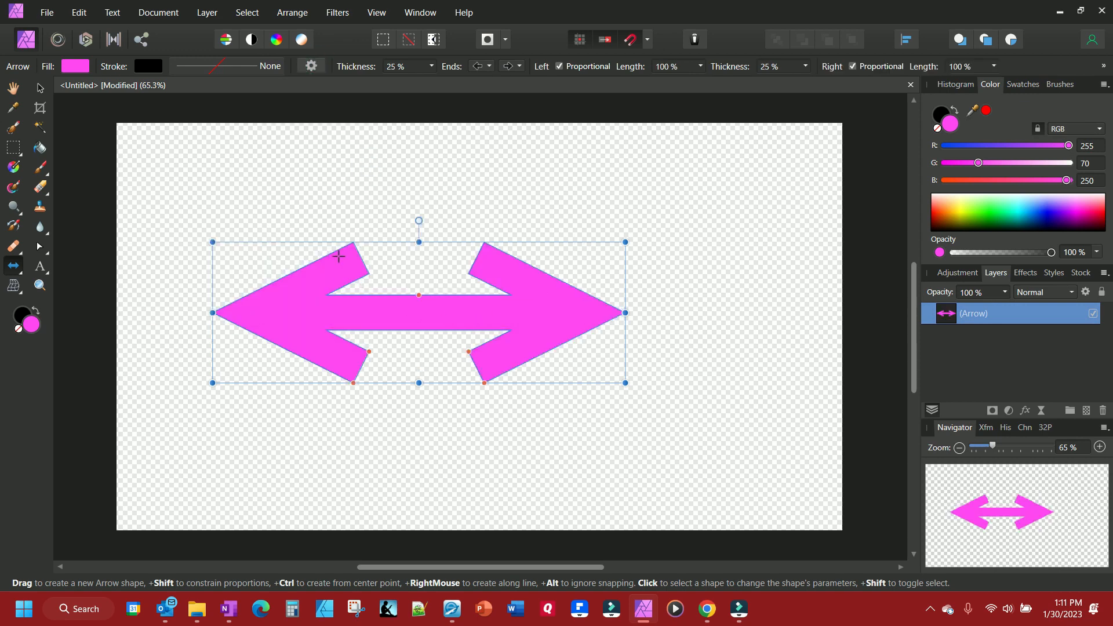
- Apply the arrow preset with a notched tail and barbed head, and set the tail's indent size to 85%
click(311, 67)
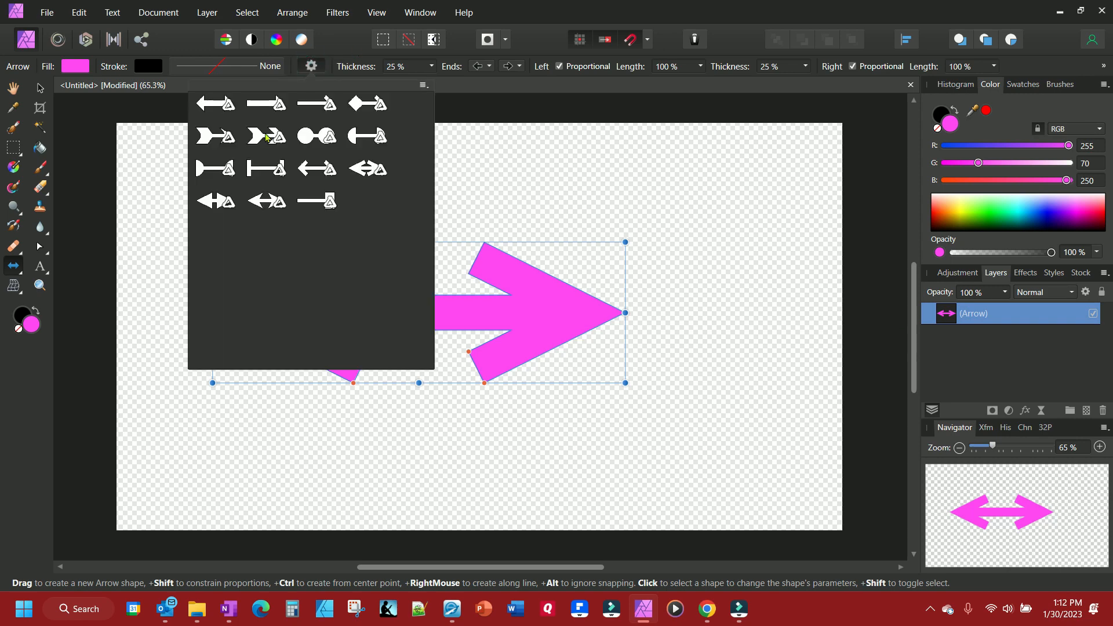
click(216, 136)
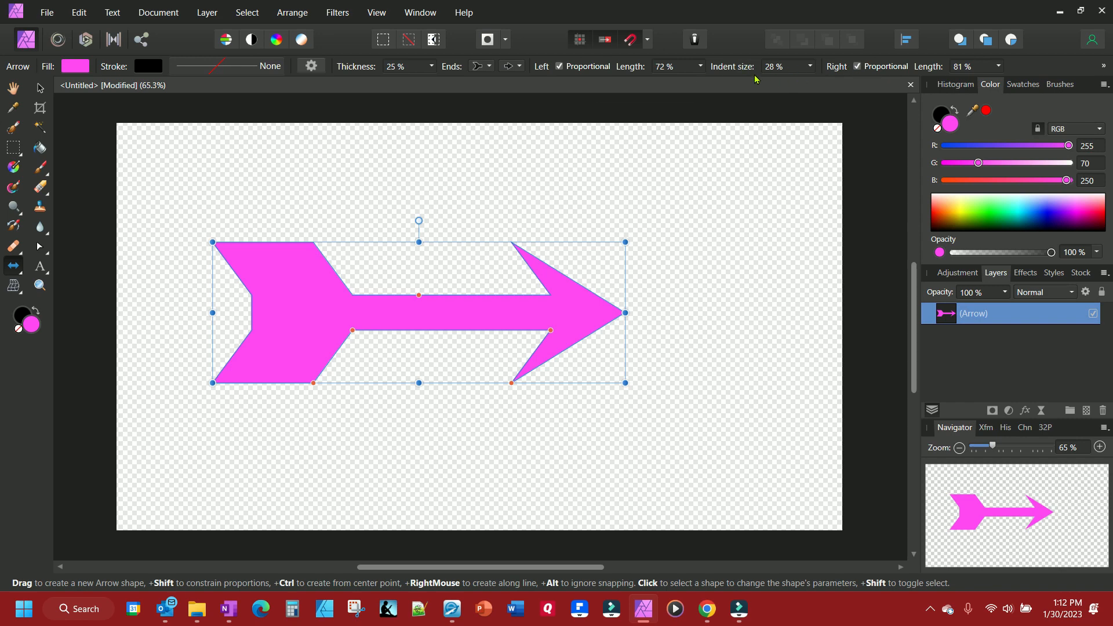
click(810, 66)
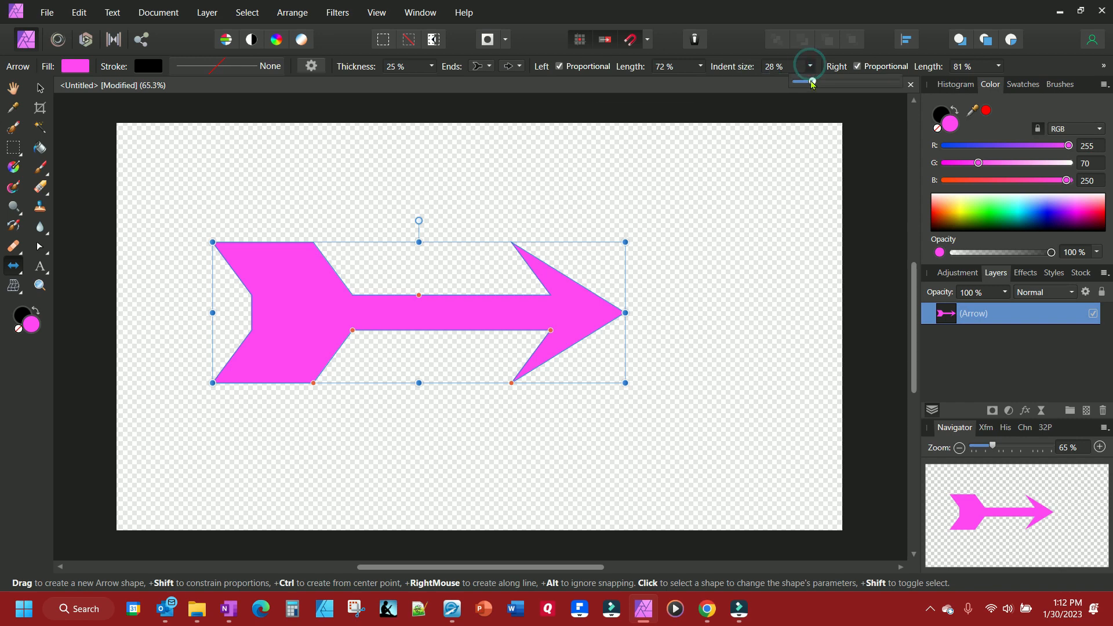
drag(812, 82, 848, 82)
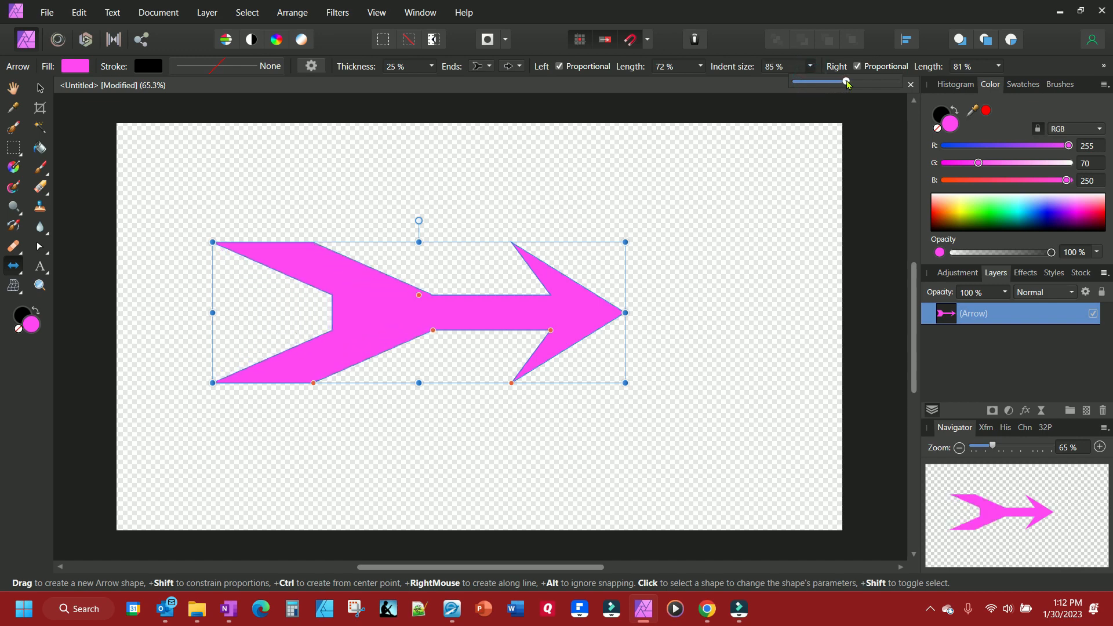
- Save the selected arrow's shape as a new preset named "arrow" with no category
click(311, 66)
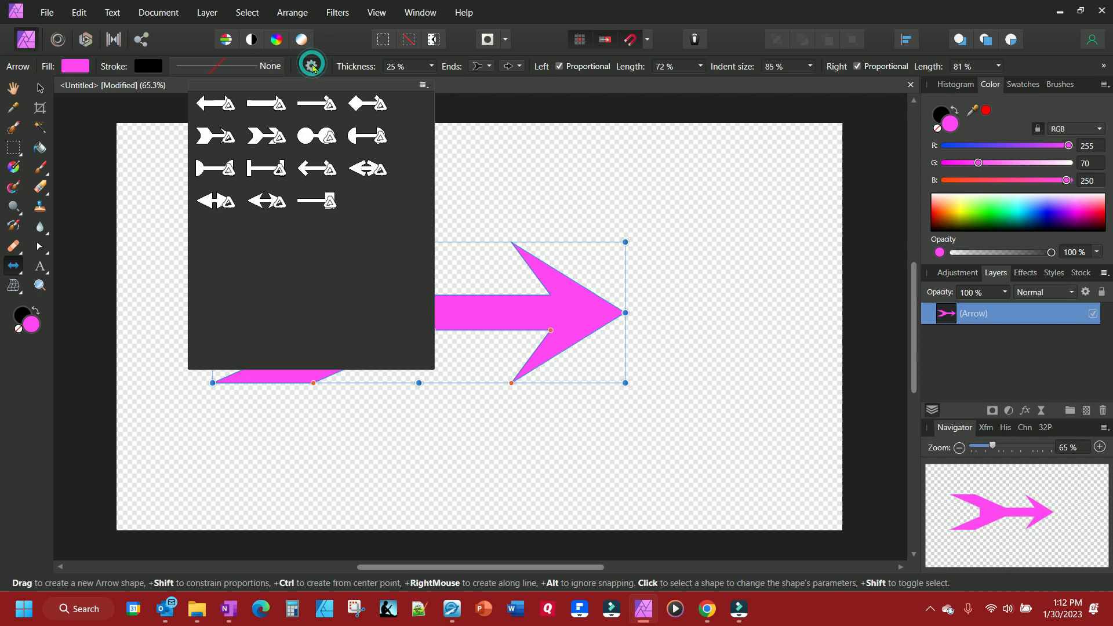
click(423, 85)
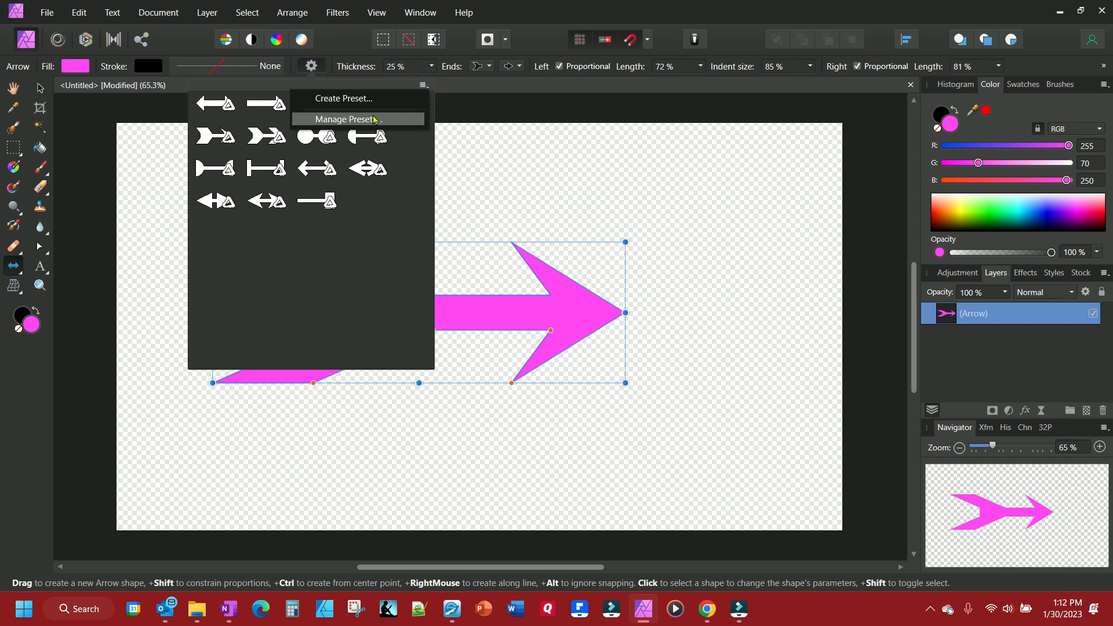
click(367, 100)
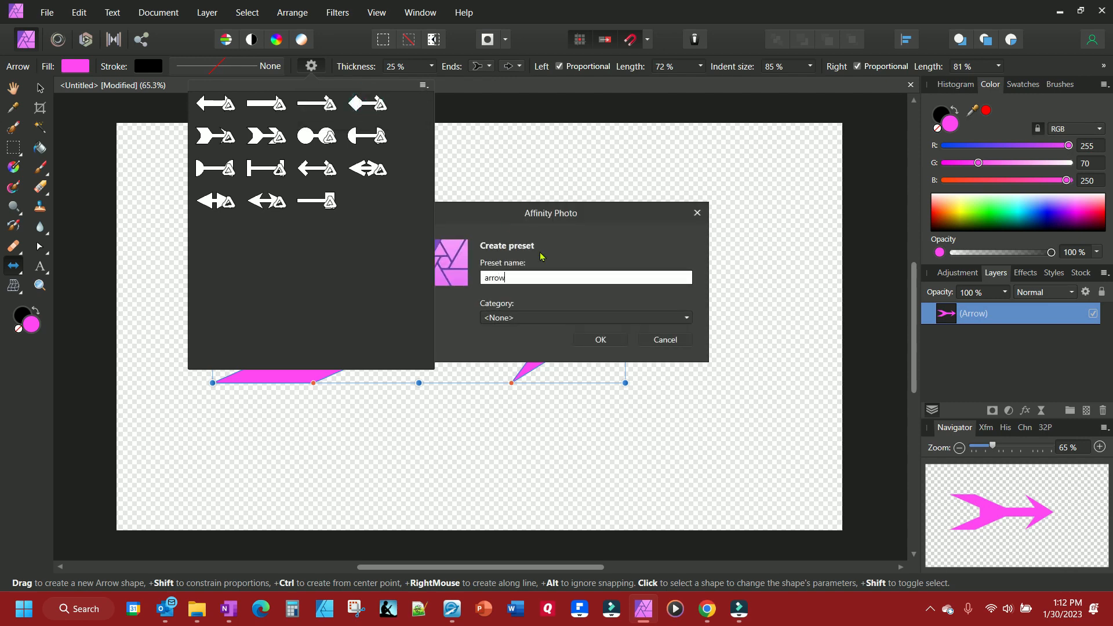
click(603, 339)
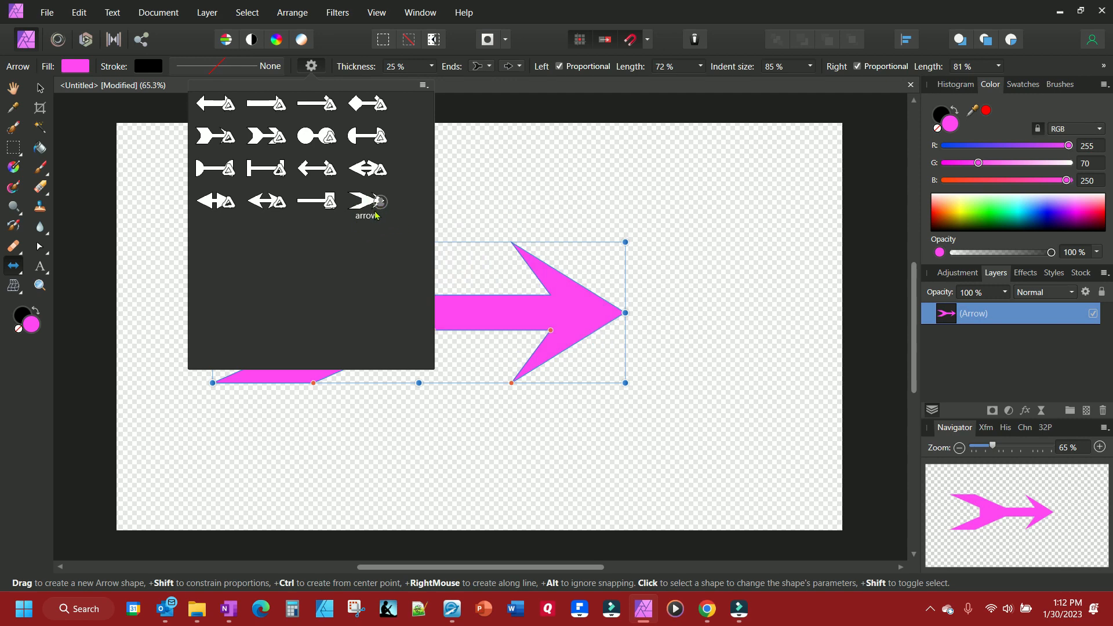
- Delete the custom "arrow" preset in the Presets Manager and close the manager
click(422, 85)
click(383, 120)
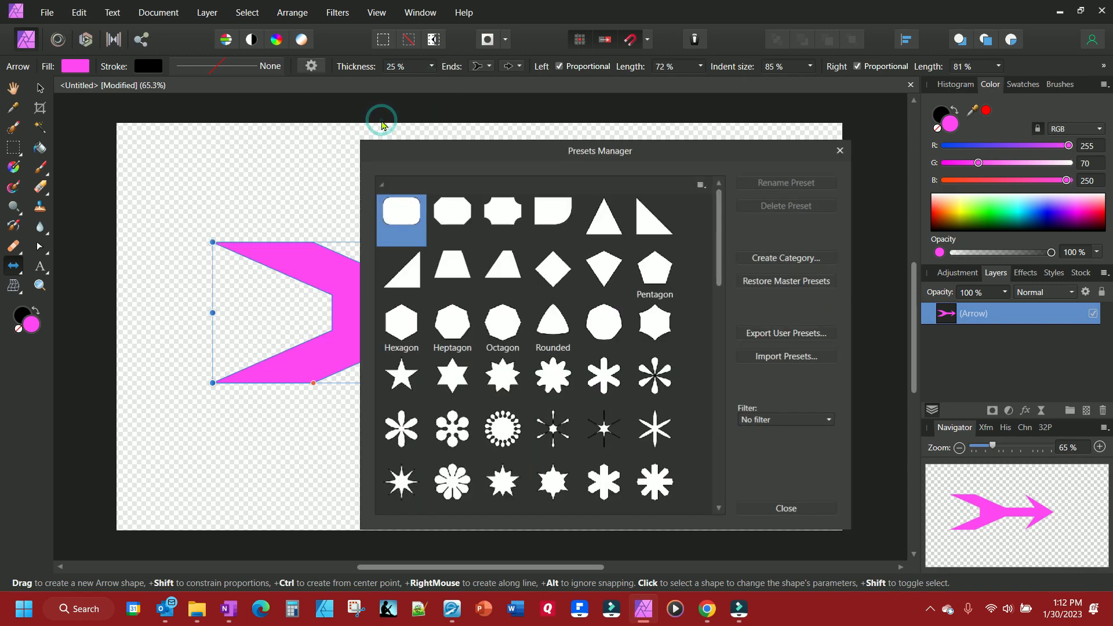
scroll(719, 229, down, 10)
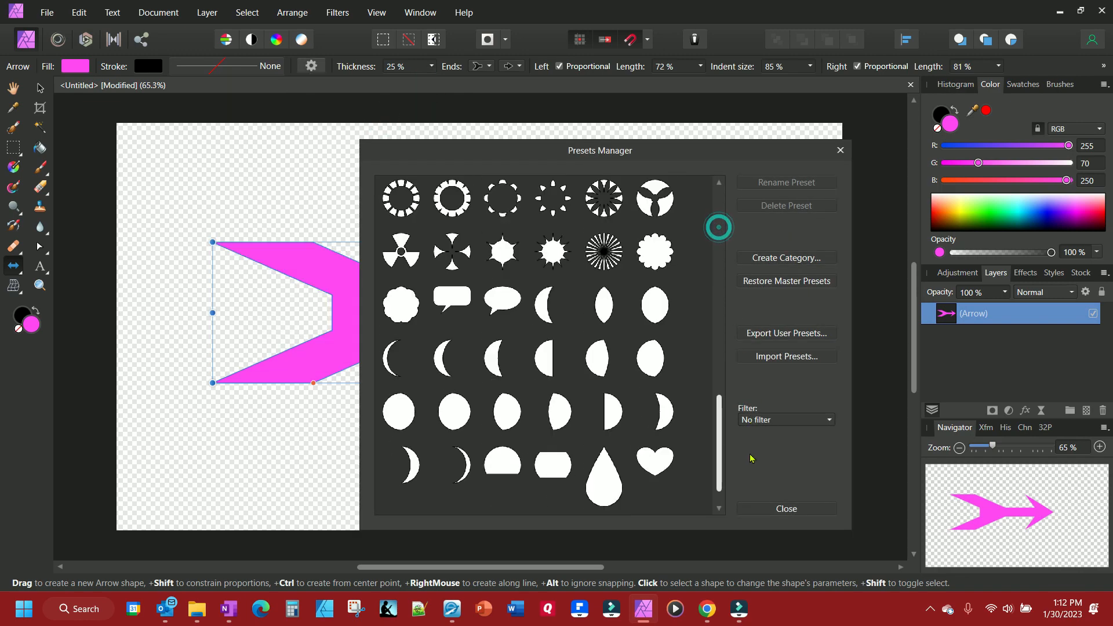
click(401, 497)
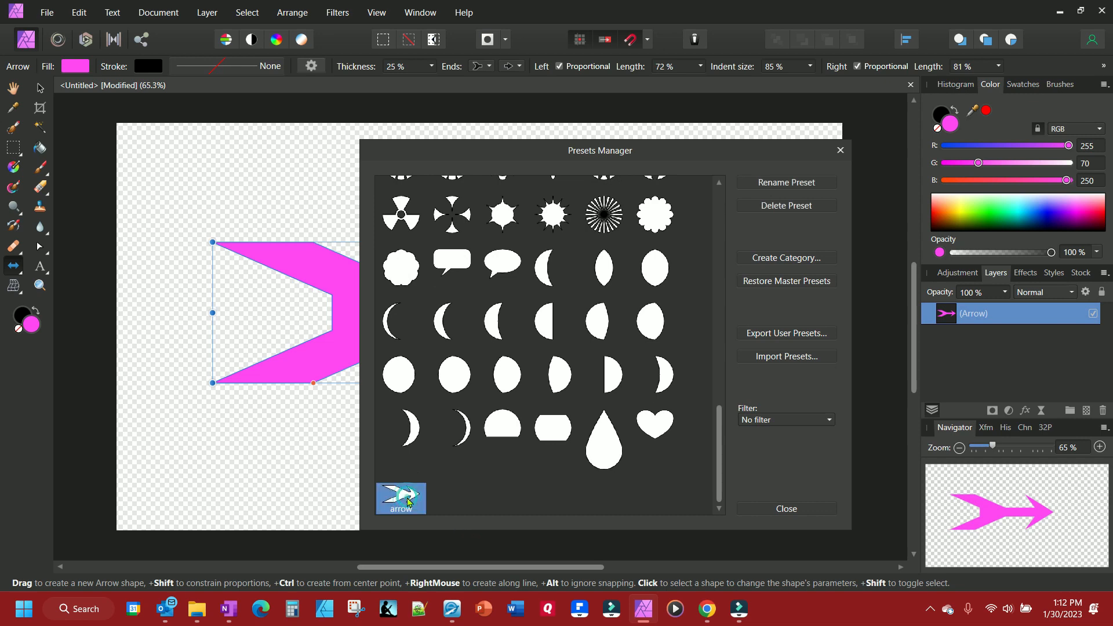
click(805, 207)
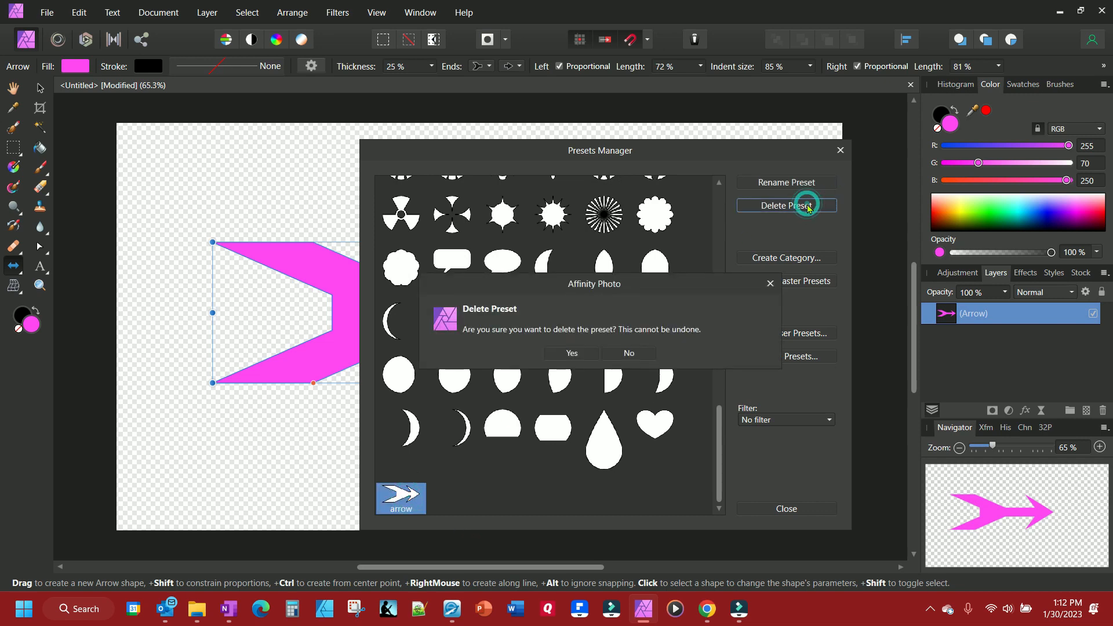
click(574, 354)
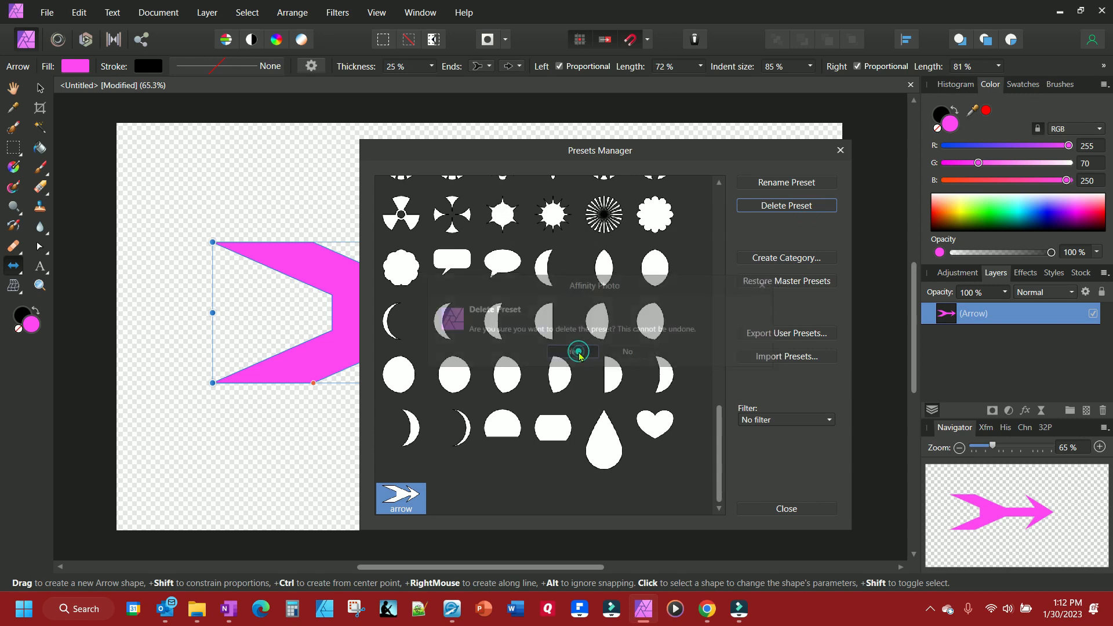
click(841, 148)
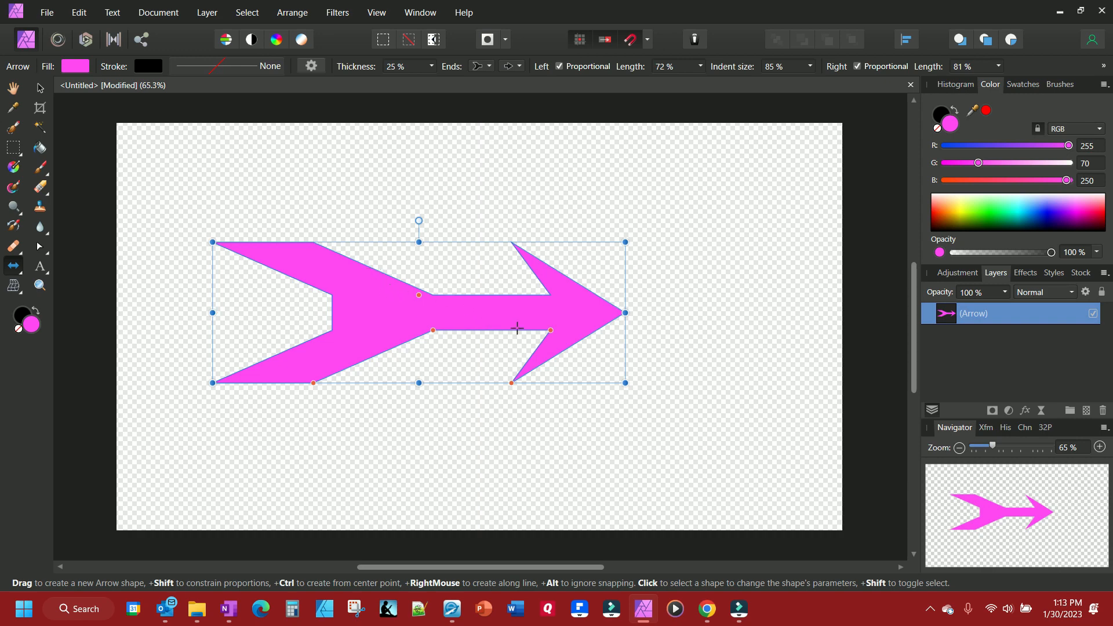
- Add a bright green Outline layer effect to the arrow with a radius of 11.3 px and outside alignment
click(1027, 412)
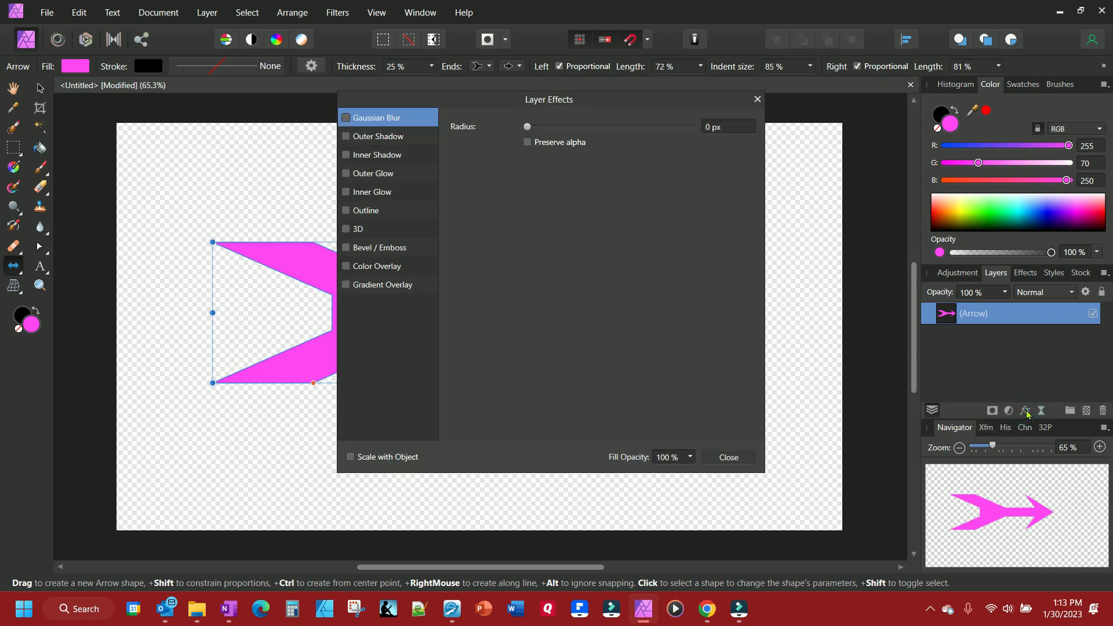
click(365, 210)
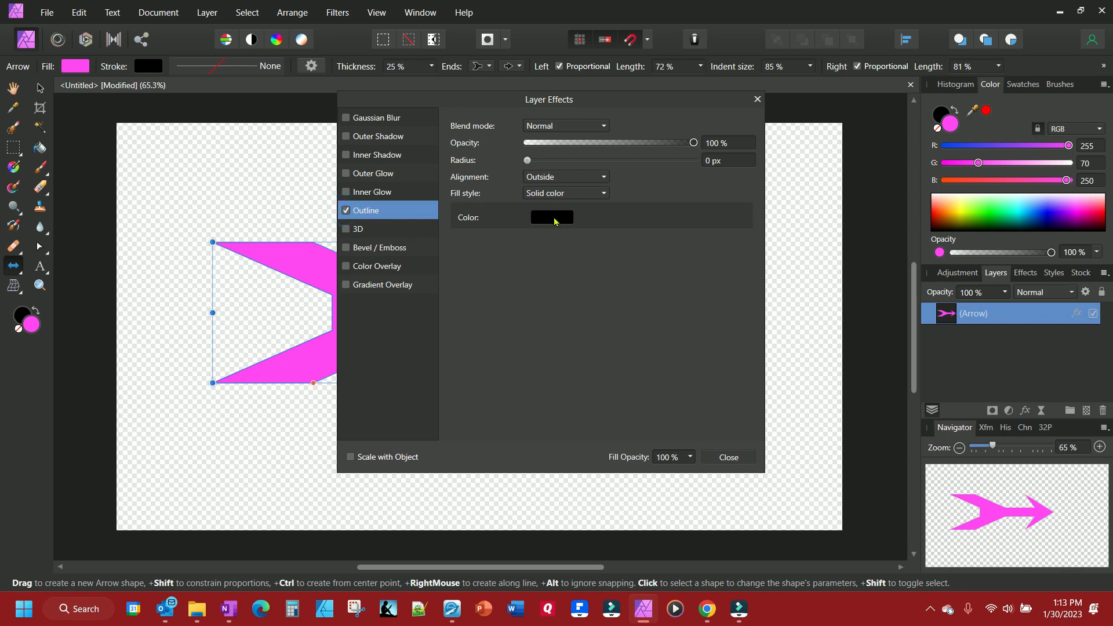
click(555, 221)
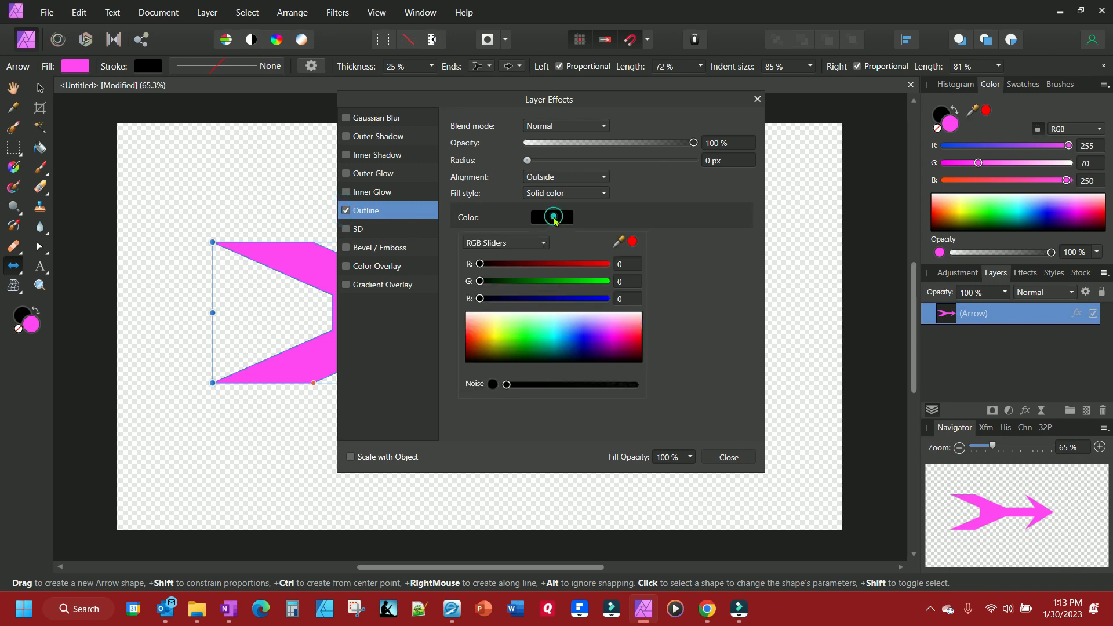
click(521, 341)
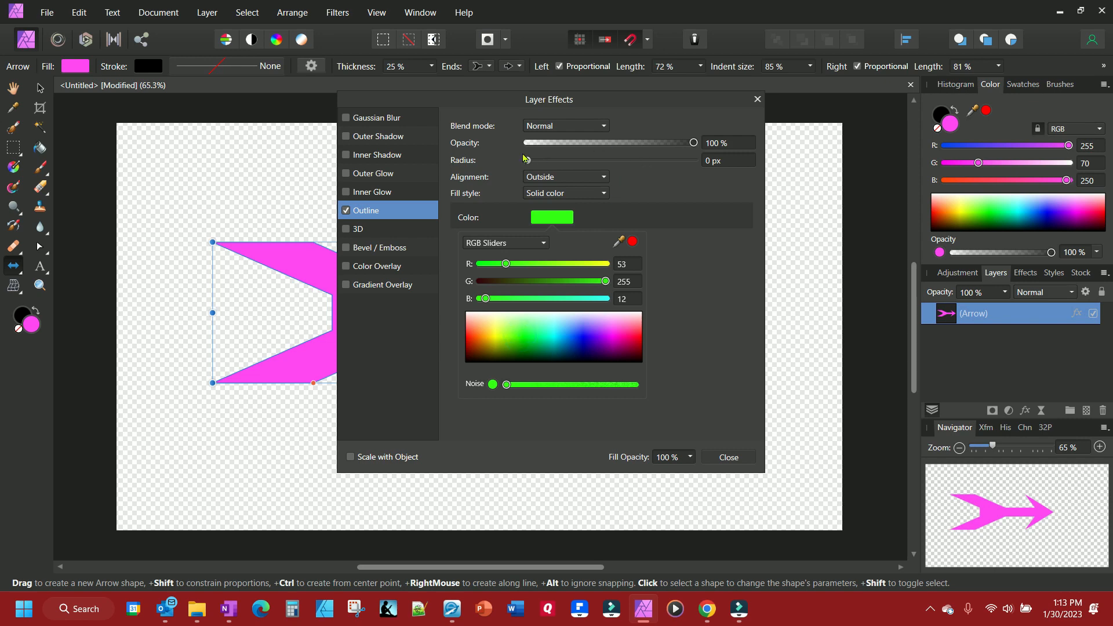
click(532, 164)
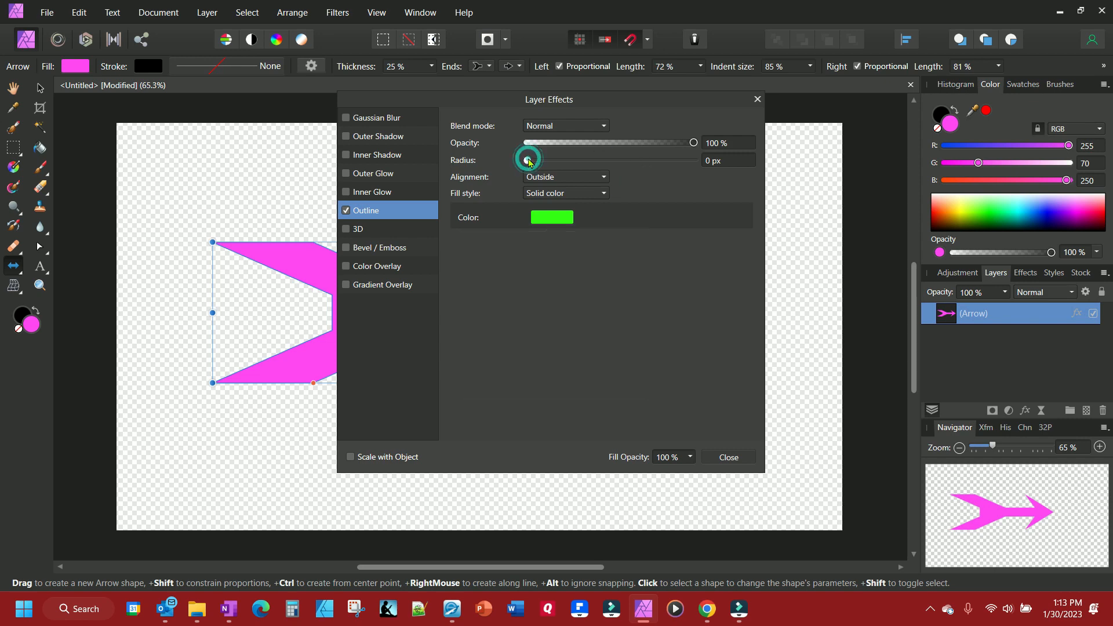
drag(533, 164, 603, 162)
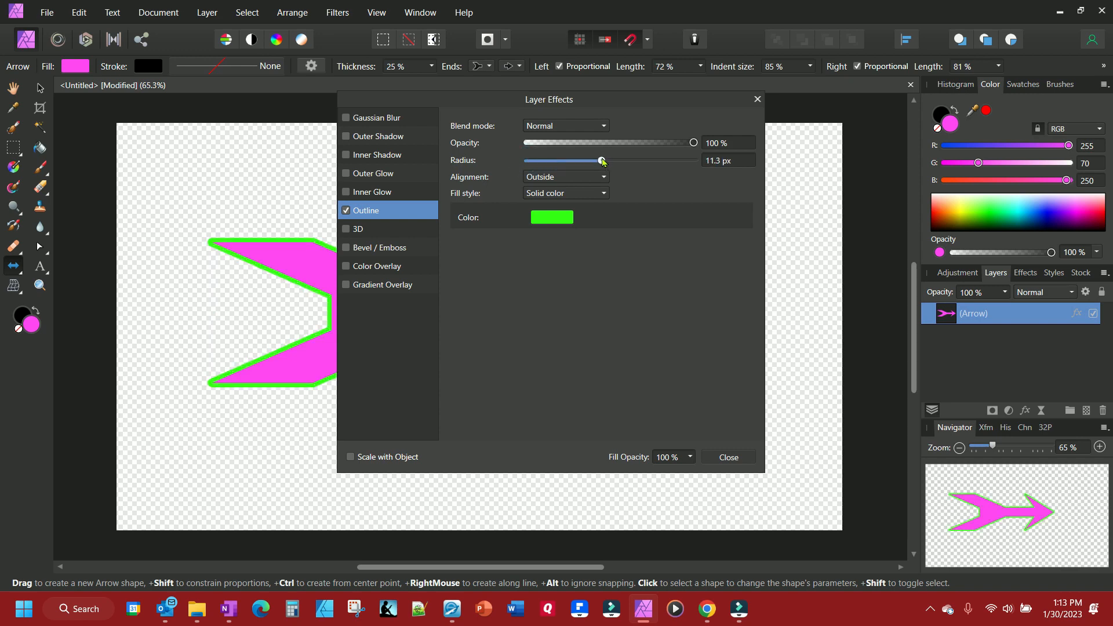
click(728, 457)
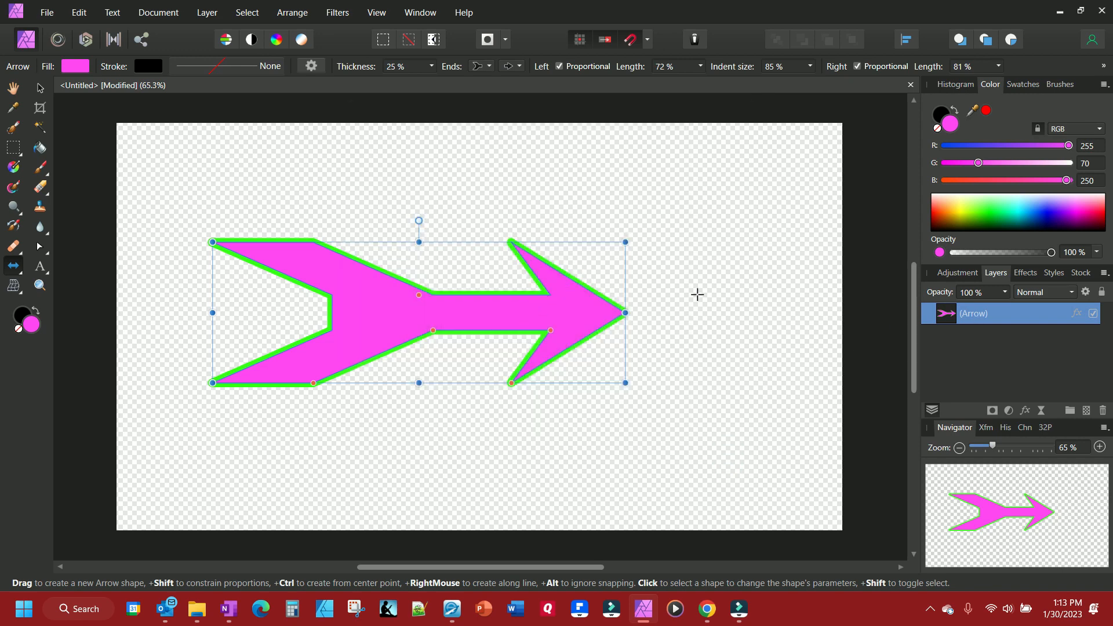
- Group the arrow layer and add a red Outline layer effect to the group with a 10.3 px radius and outside alignment
right_click(973, 320)
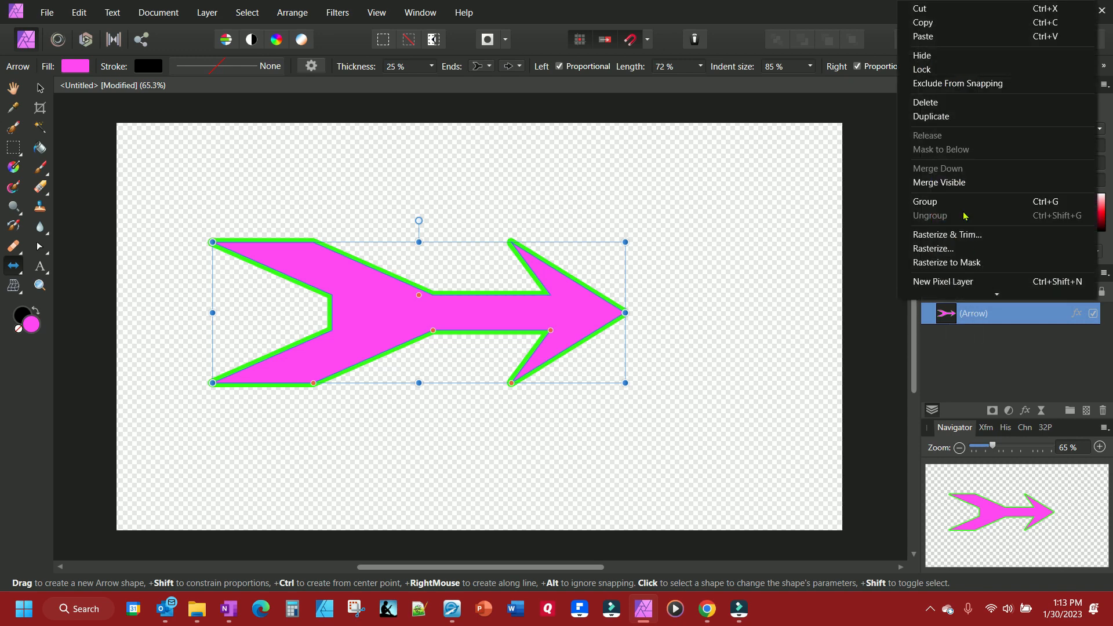
click(935, 203)
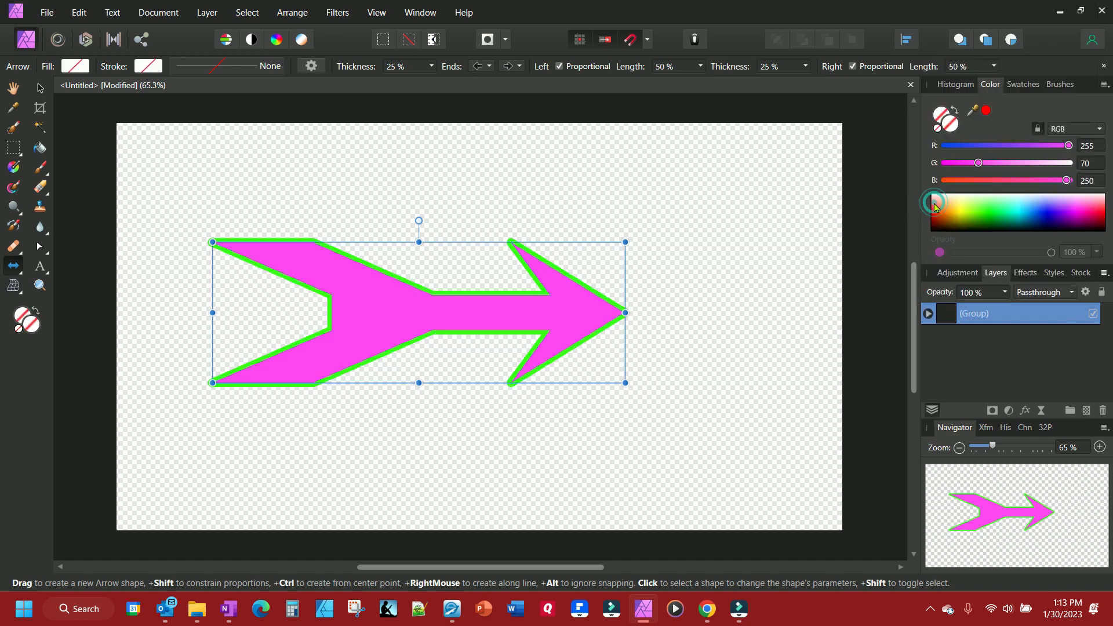
click(1025, 410)
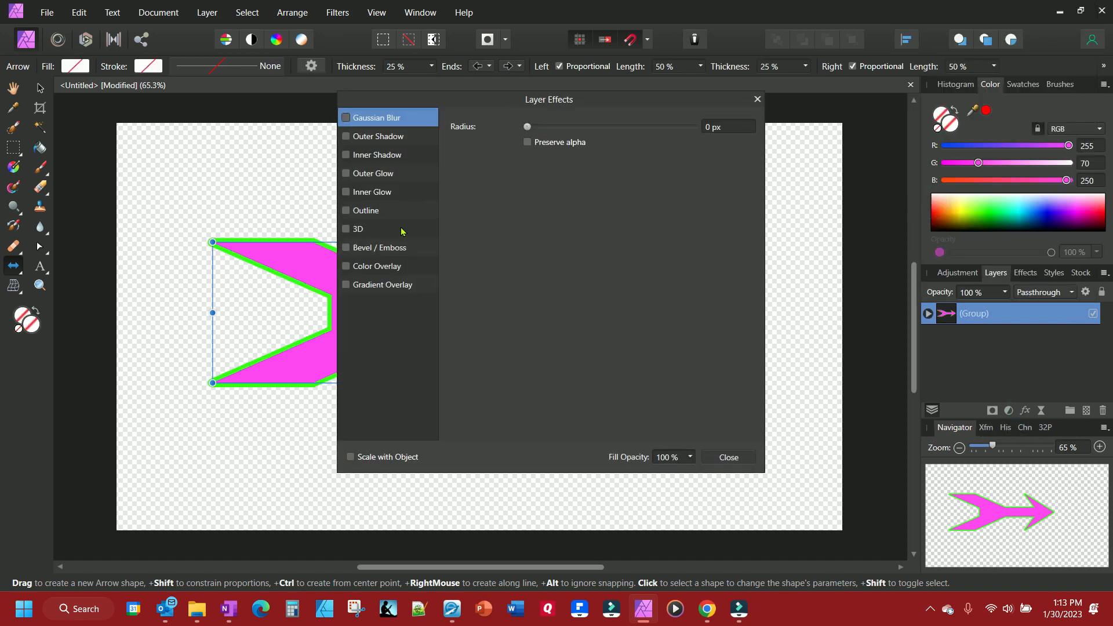
click(347, 211)
click(369, 212)
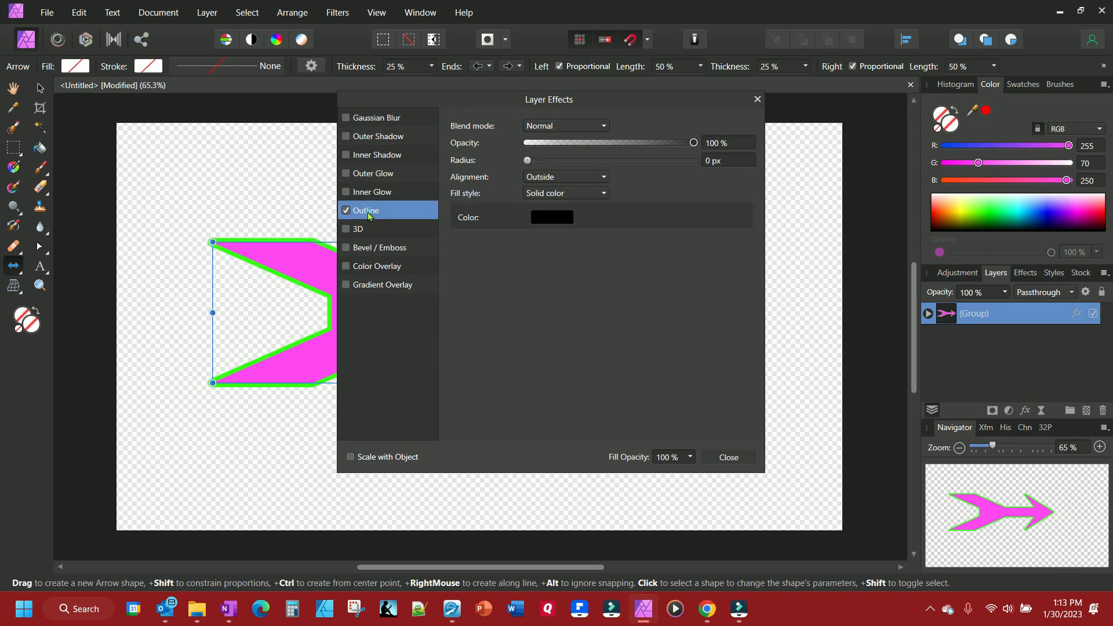
click(552, 219)
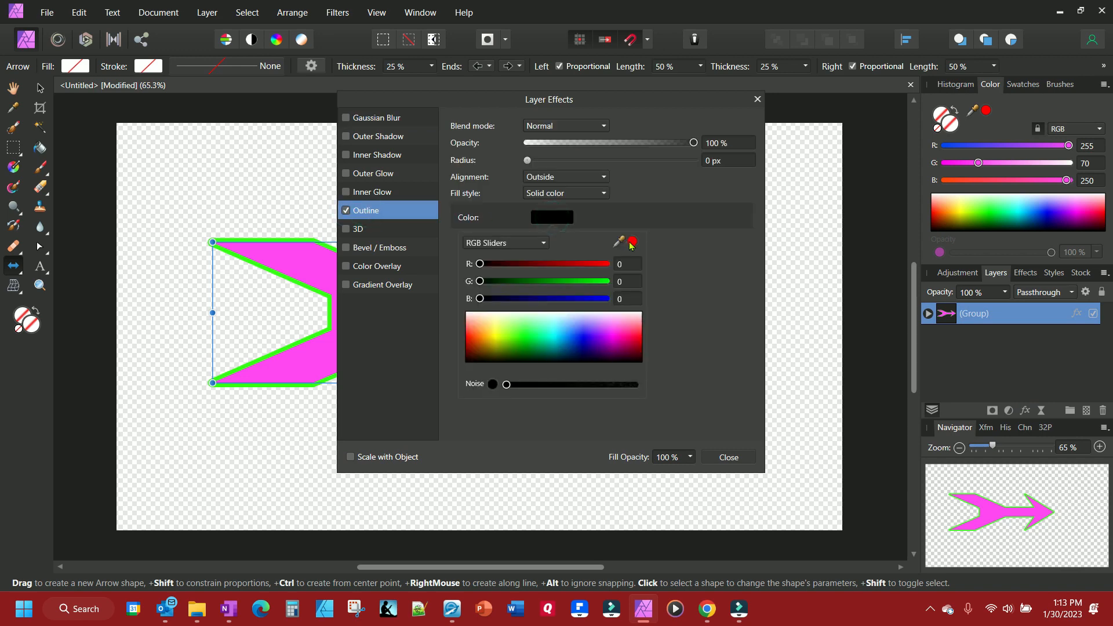
click(632, 241)
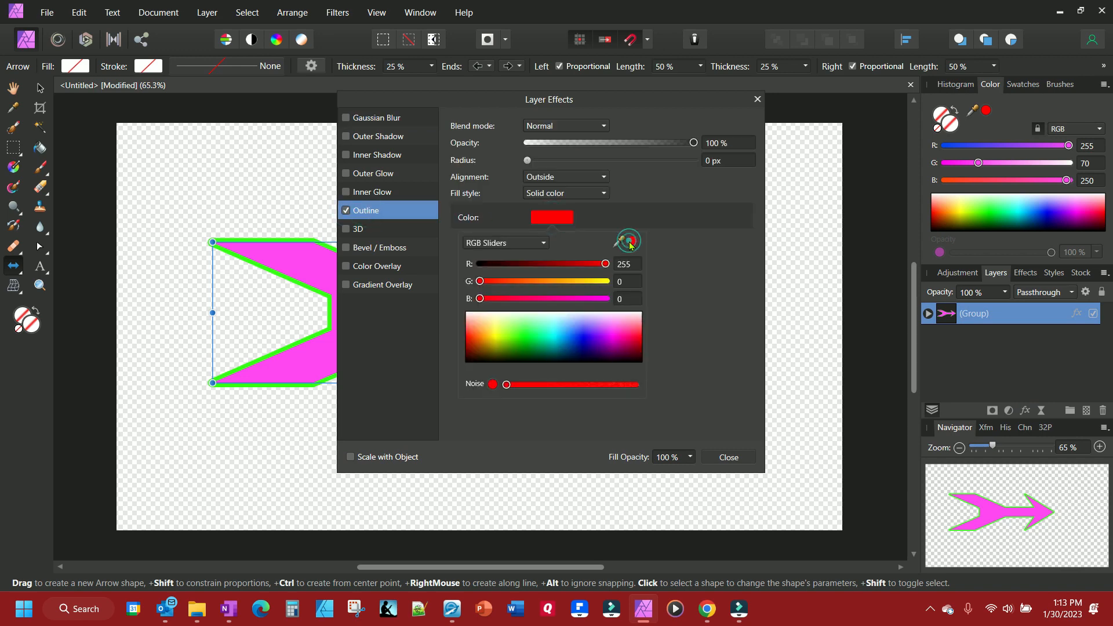
click(530, 162)
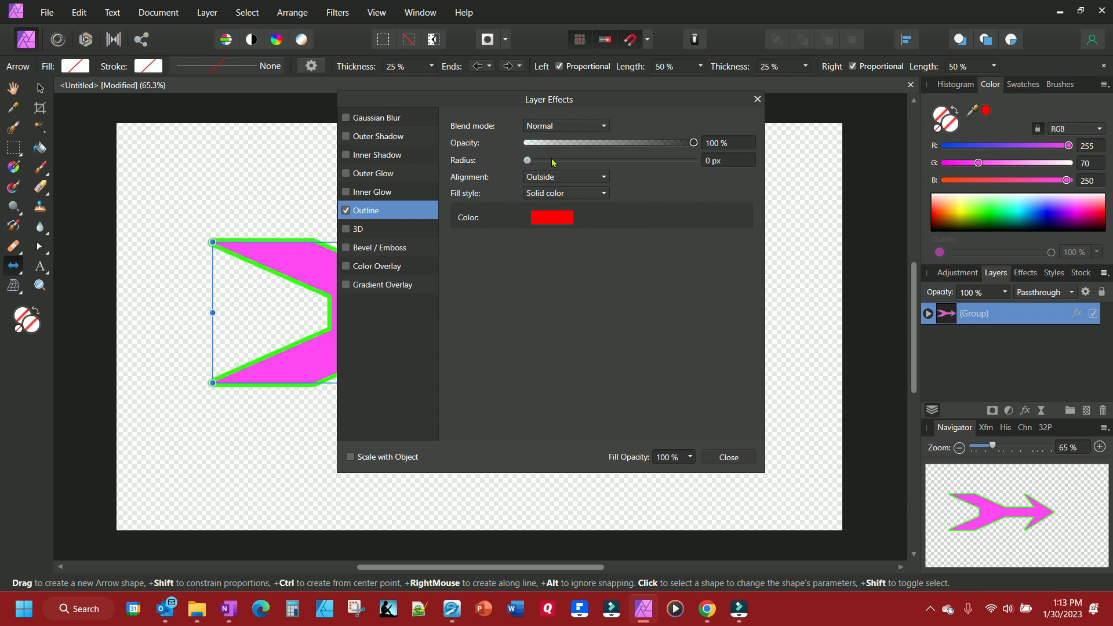
drag(527, 161, 601, 162)
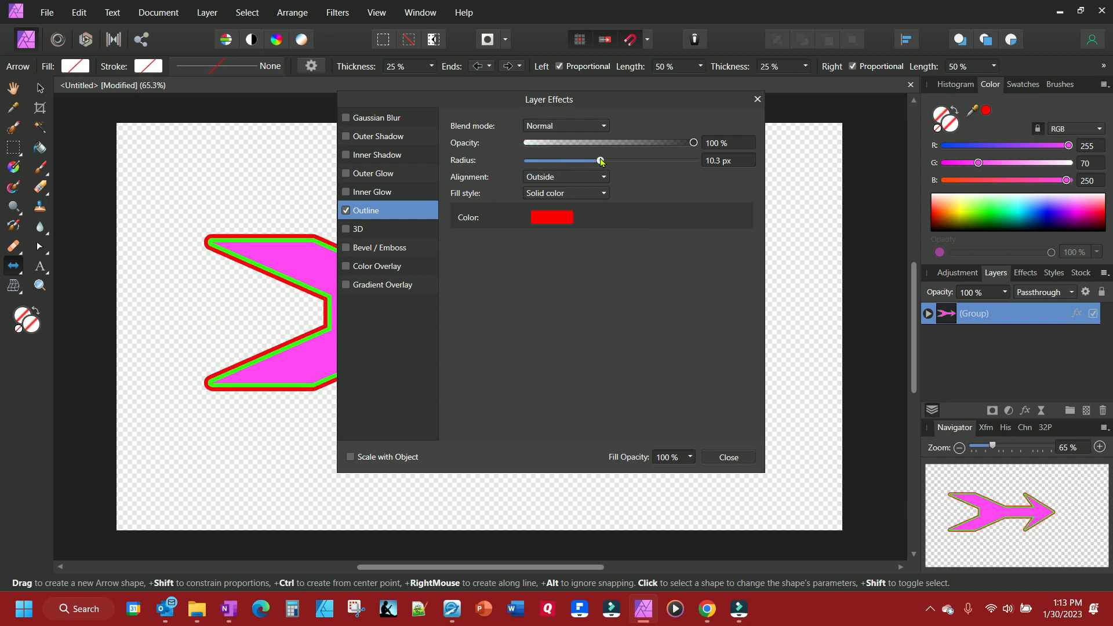
click(729, 457)
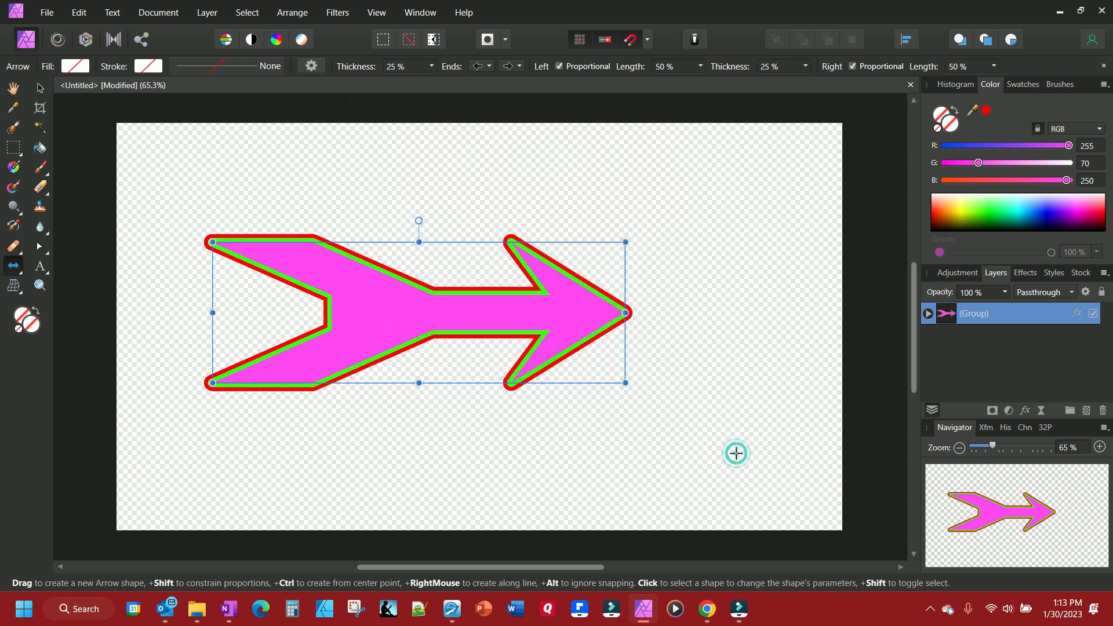
- Nest the group in another group and add a black Outline layer effect to it with an 11 px radius
right_click(976, 321)
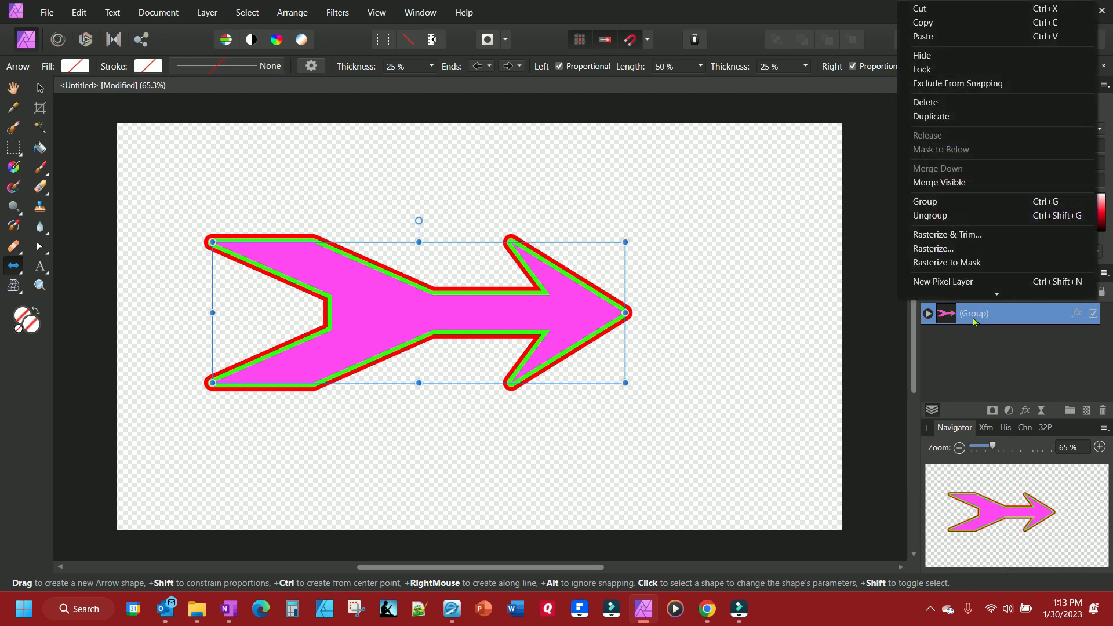
click(945, 203)
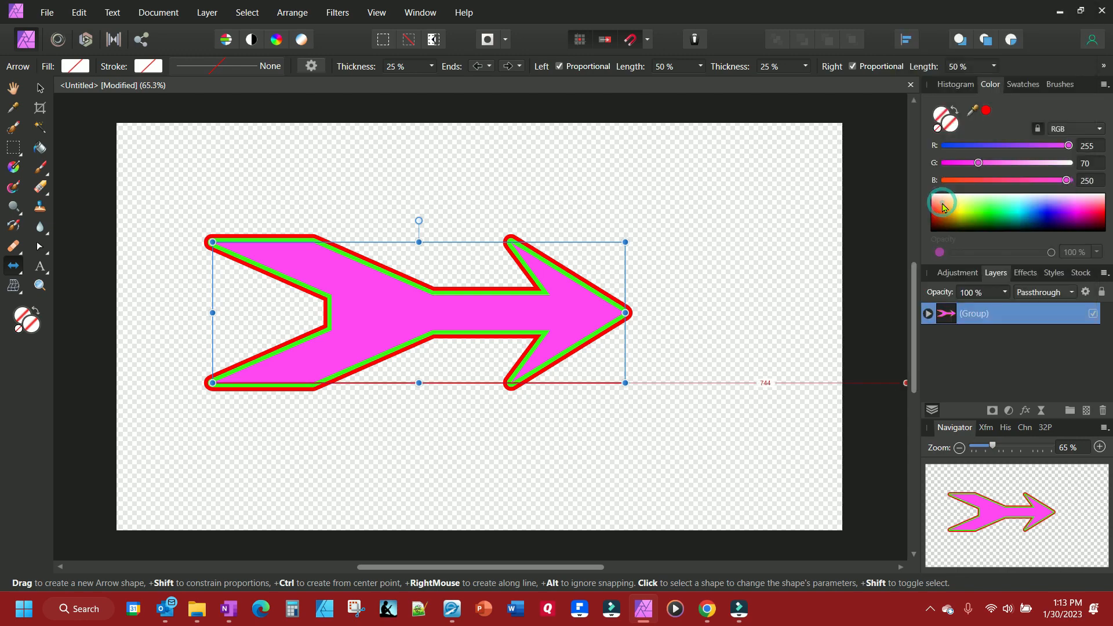
click(1027, 411)
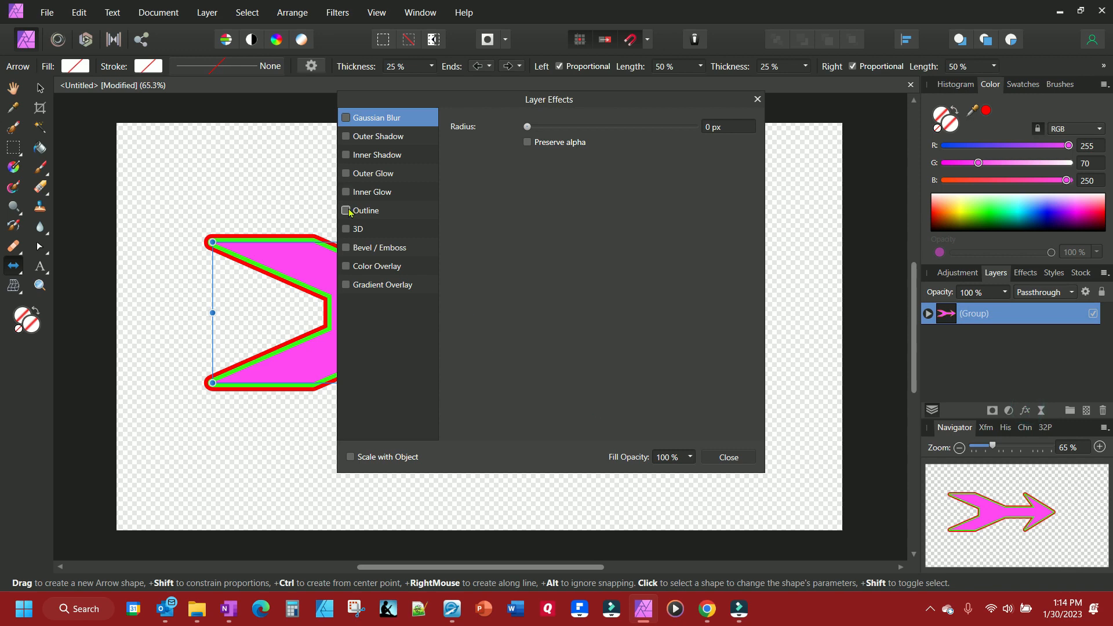
click(358, 210)
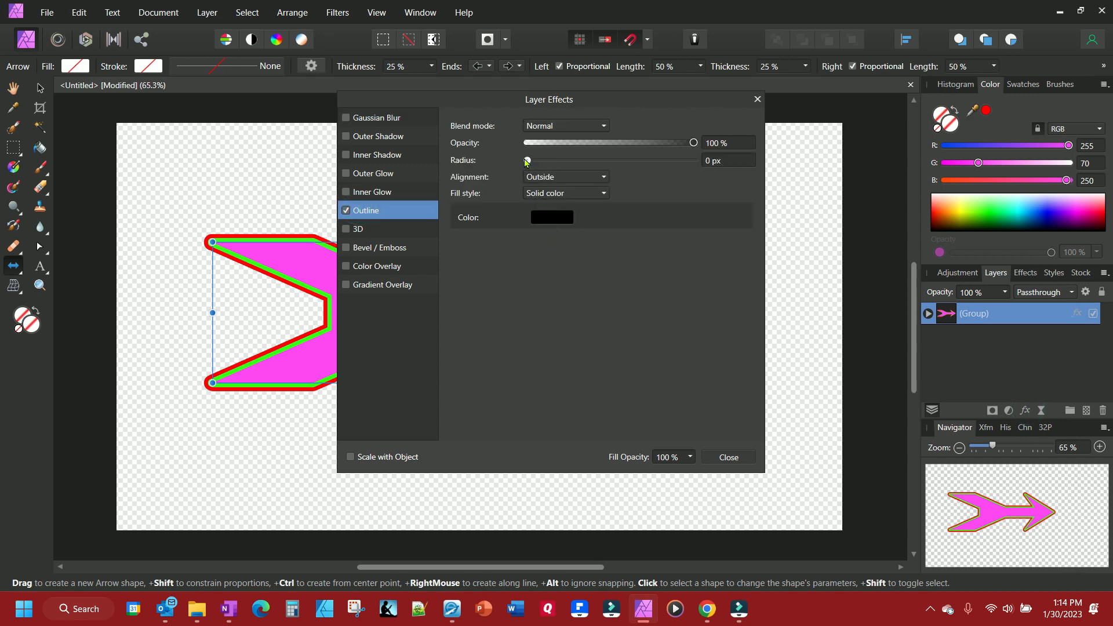
drag(528, 162, 603, 163)
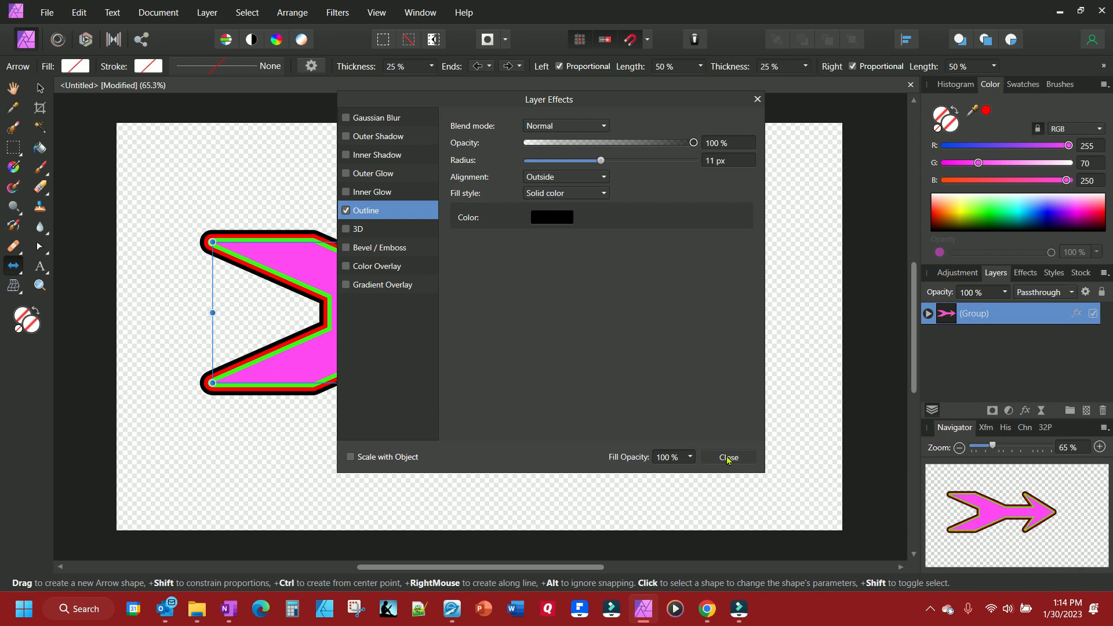
click(729, 458)
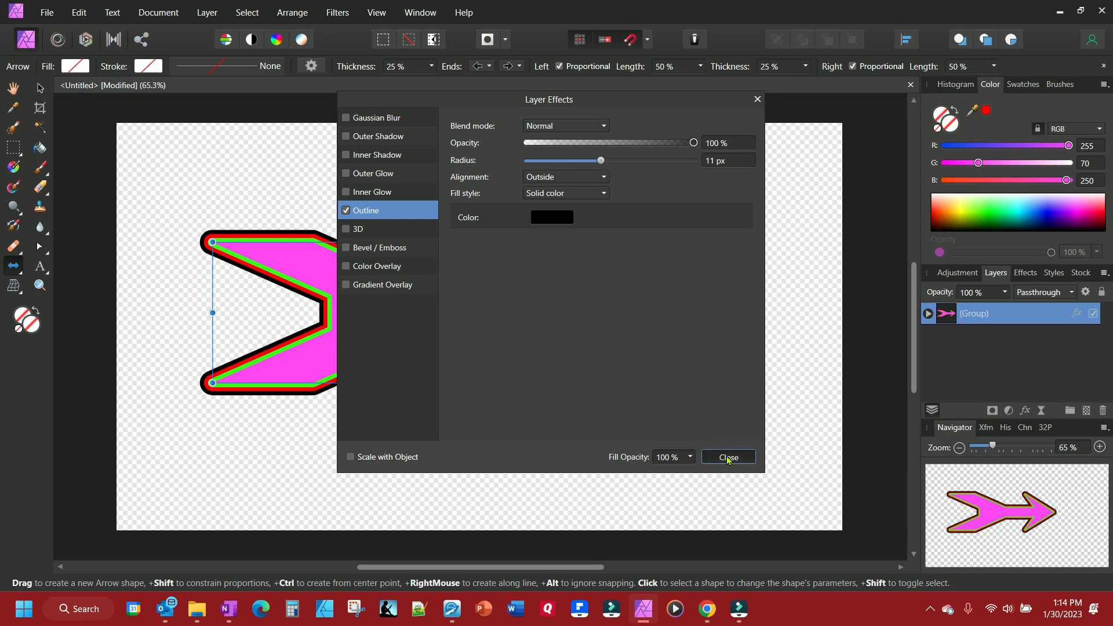
click(729, 458)
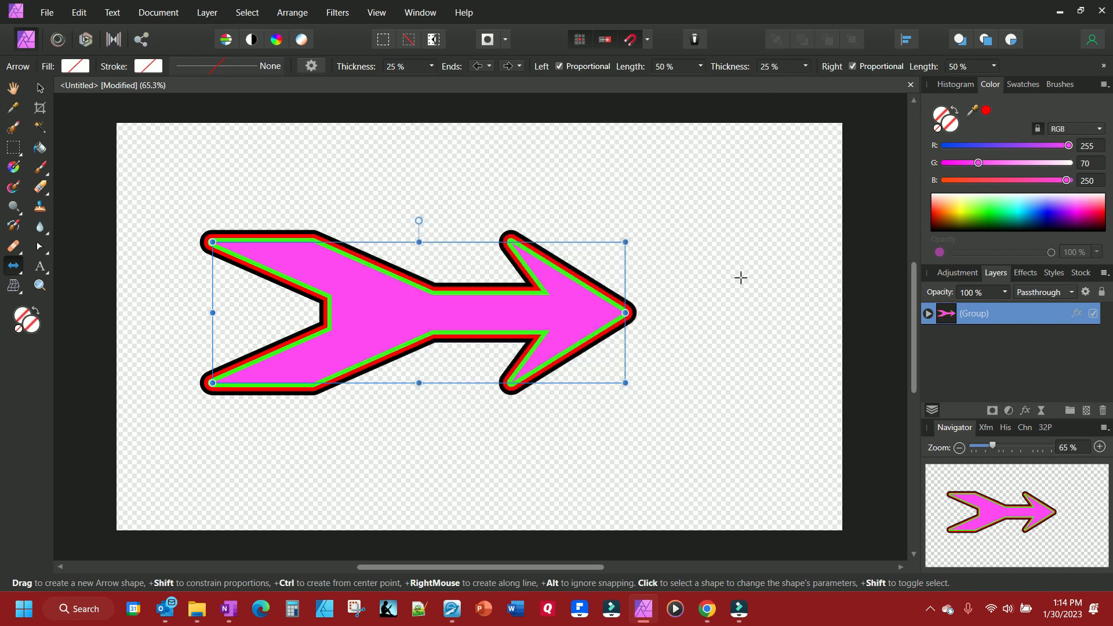
- Try a 3D layer effect with a 39.1 px radius on the outermost group and undo it
click(1024, 410)
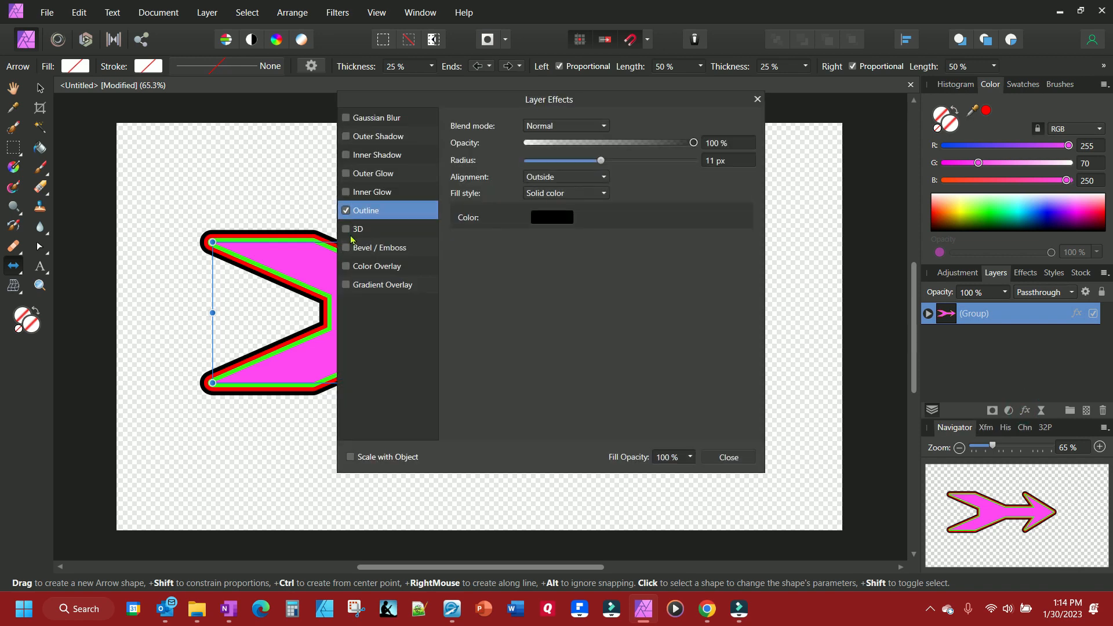
click(347, 230)
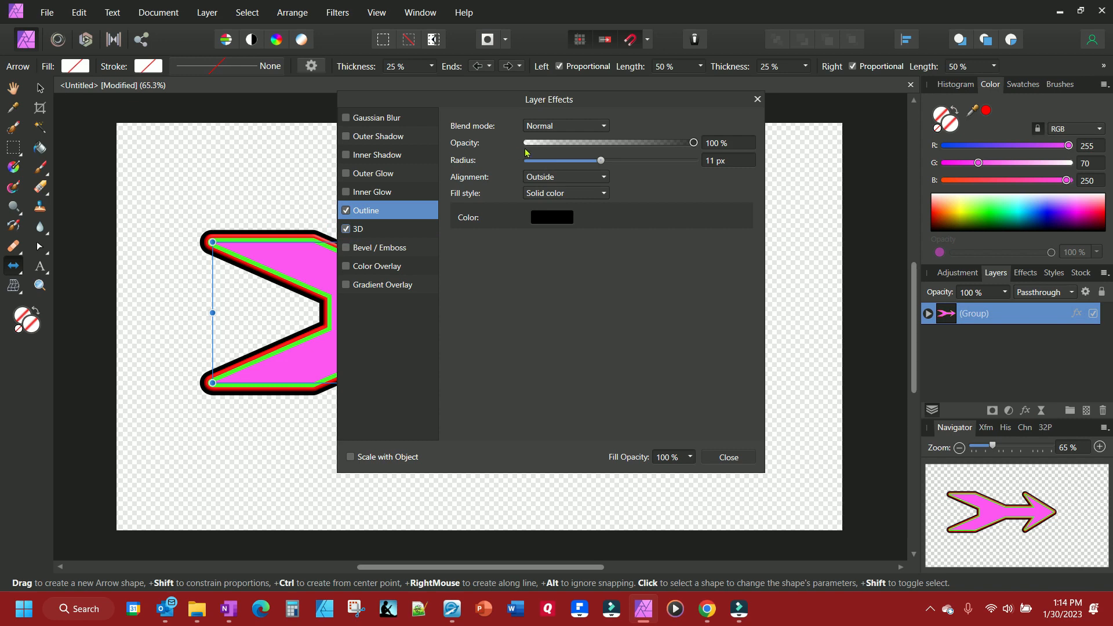
click(390, 228)
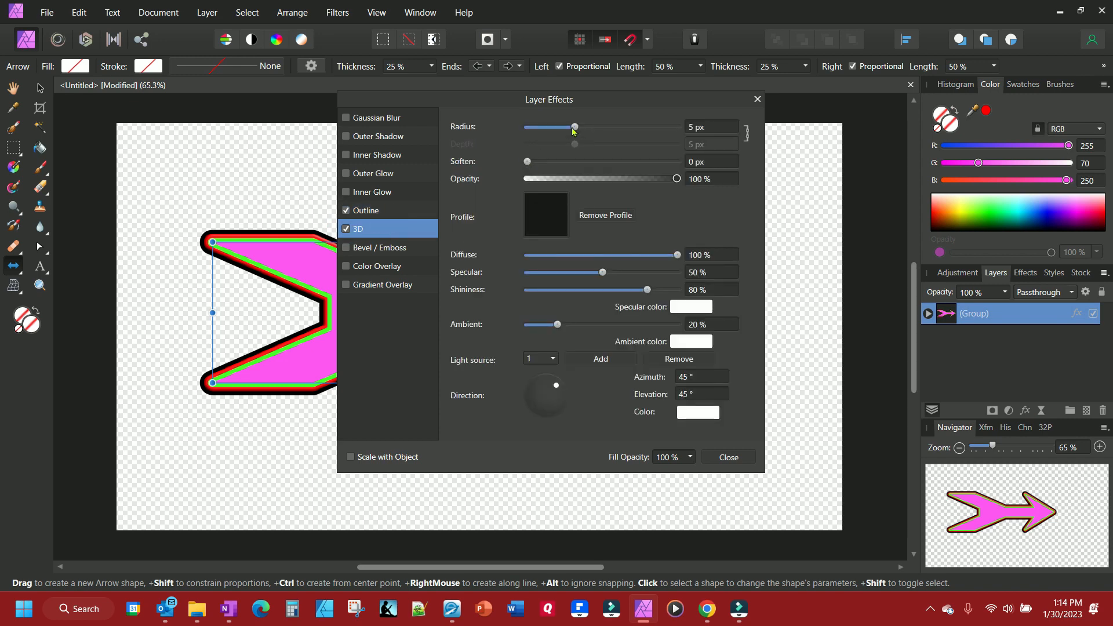
mouse_move(574, 130)
mouse_down()
mouse_move(664, 127)
mouse_move(643, 132)
mouse_up()
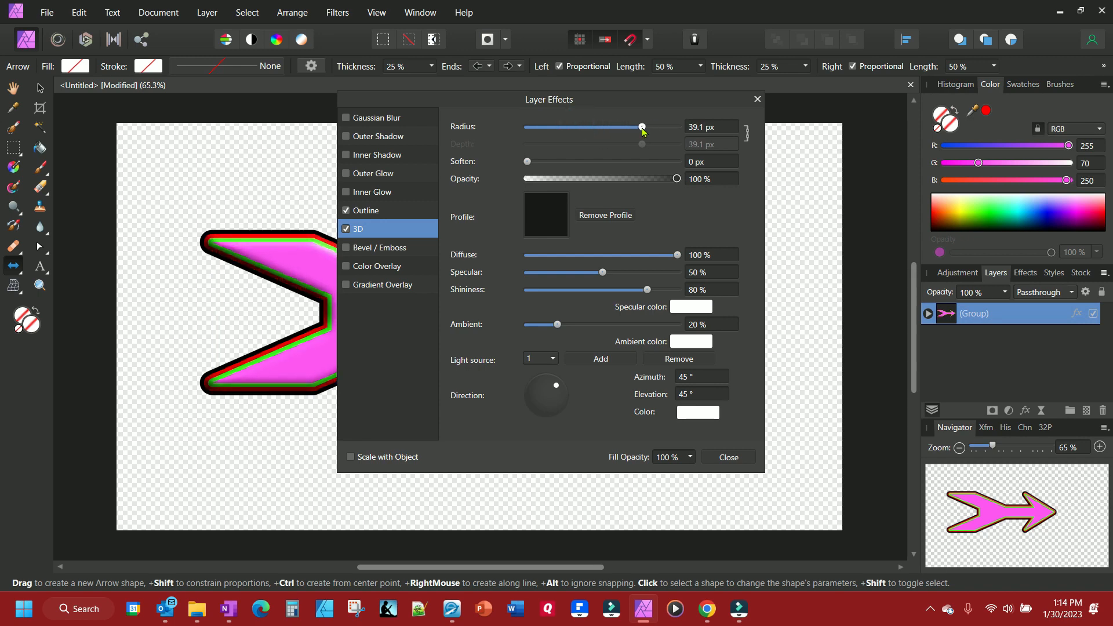
click(729, 457)
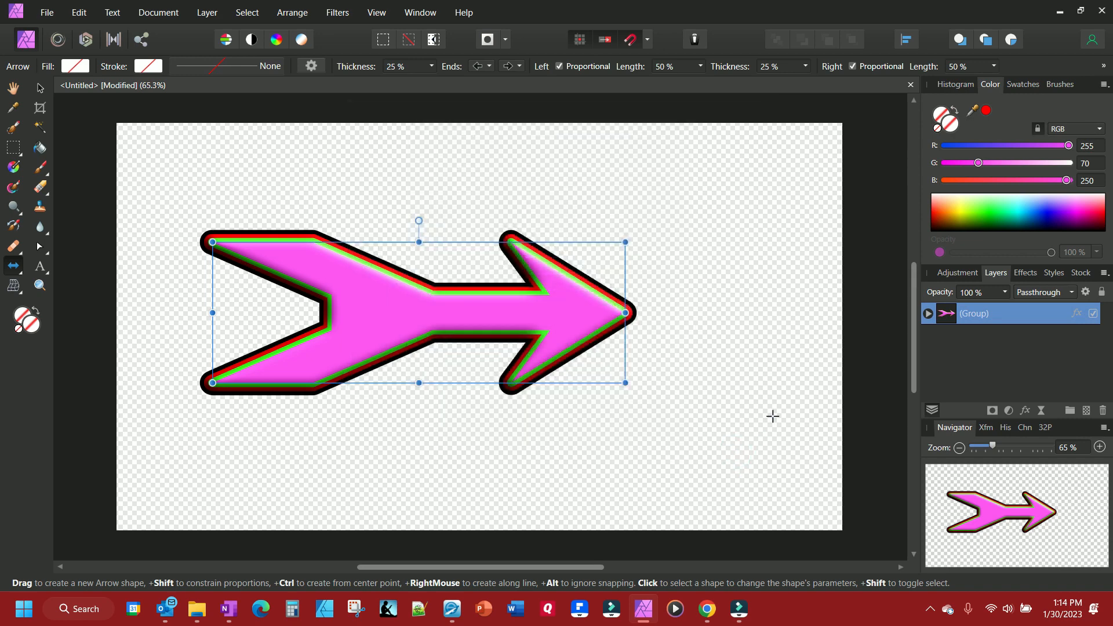
key(ctrl+z)
key(ctrl+z)
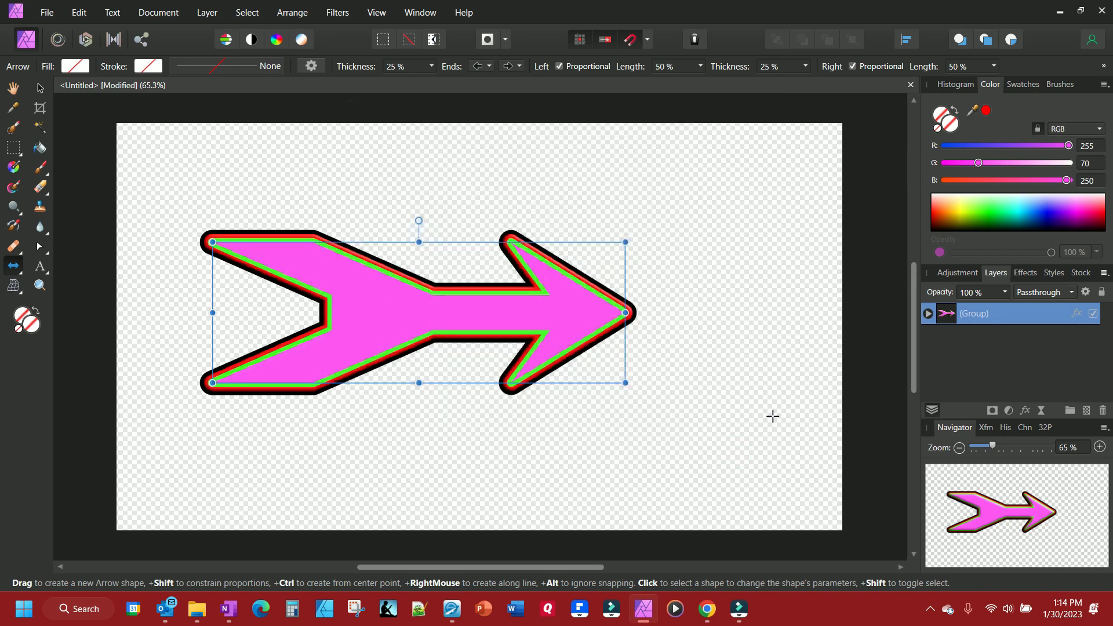
- Expand the nested groups and add a 3D layer effect with an increased radius to the arrow layer itself
click(928, 314)
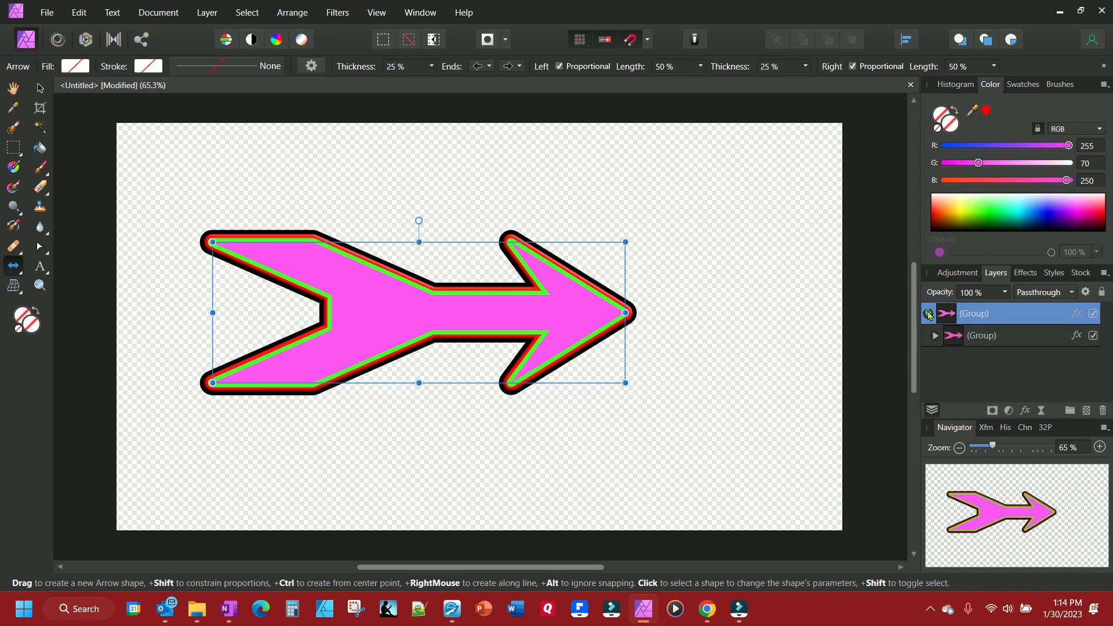
click(936, 335)
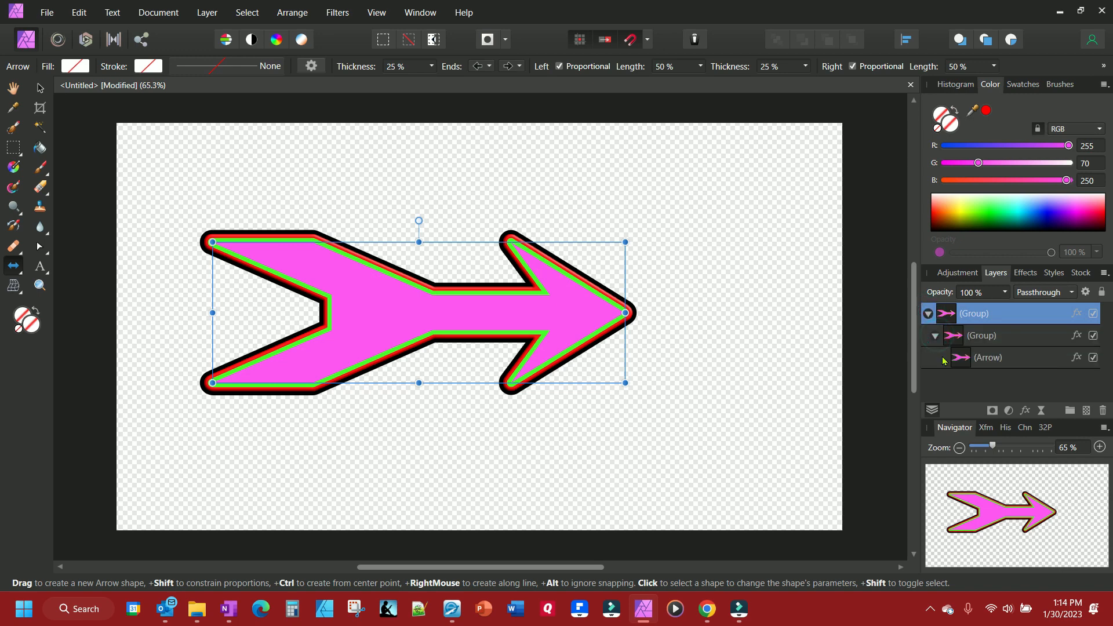
click(973, 359)
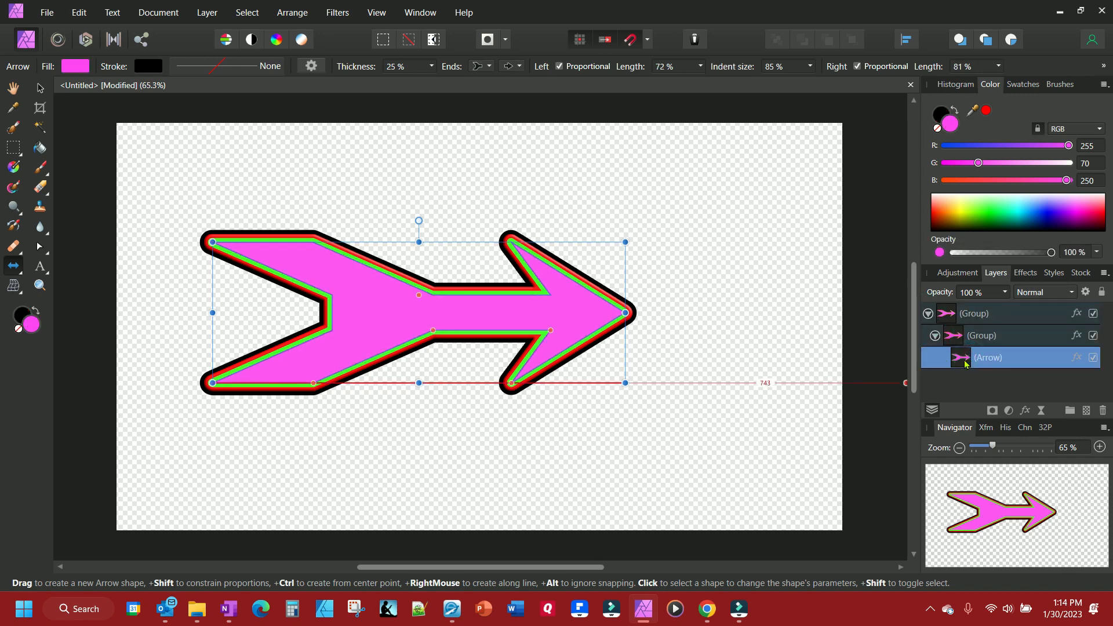
click(1025, 410)
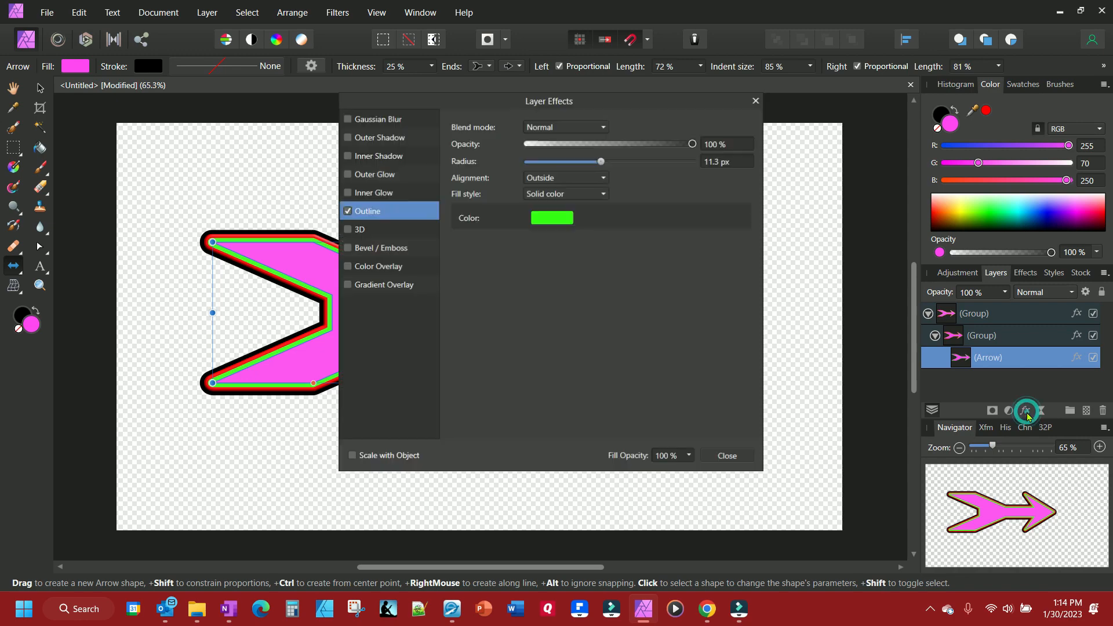
click(347, 229)
click(368, 235)
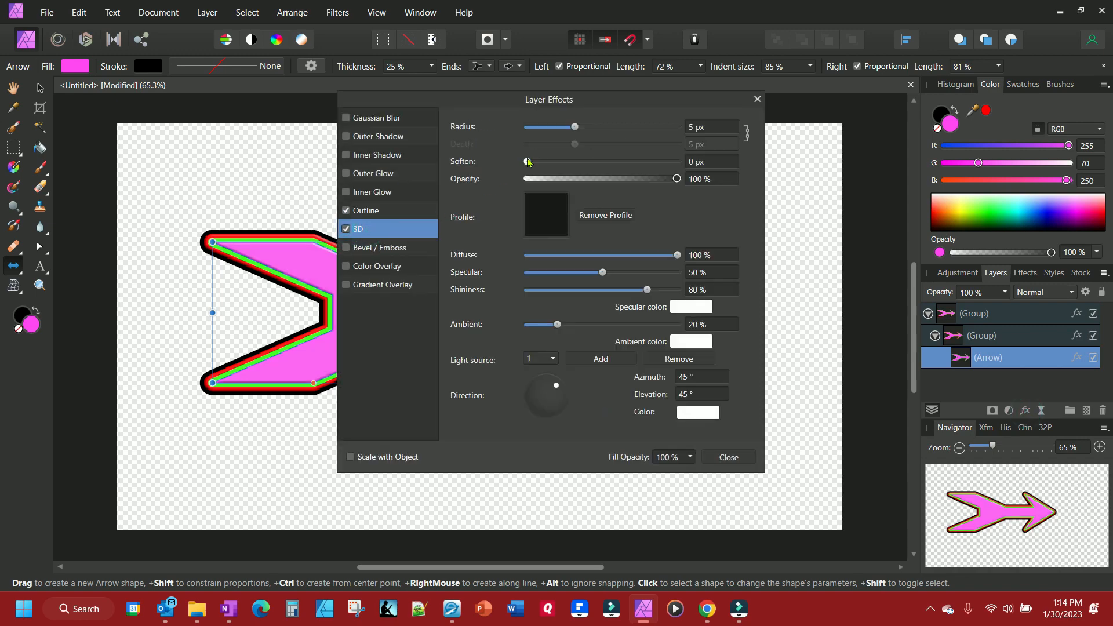
drag(575, 129, 622, 121)
click(722, 452)
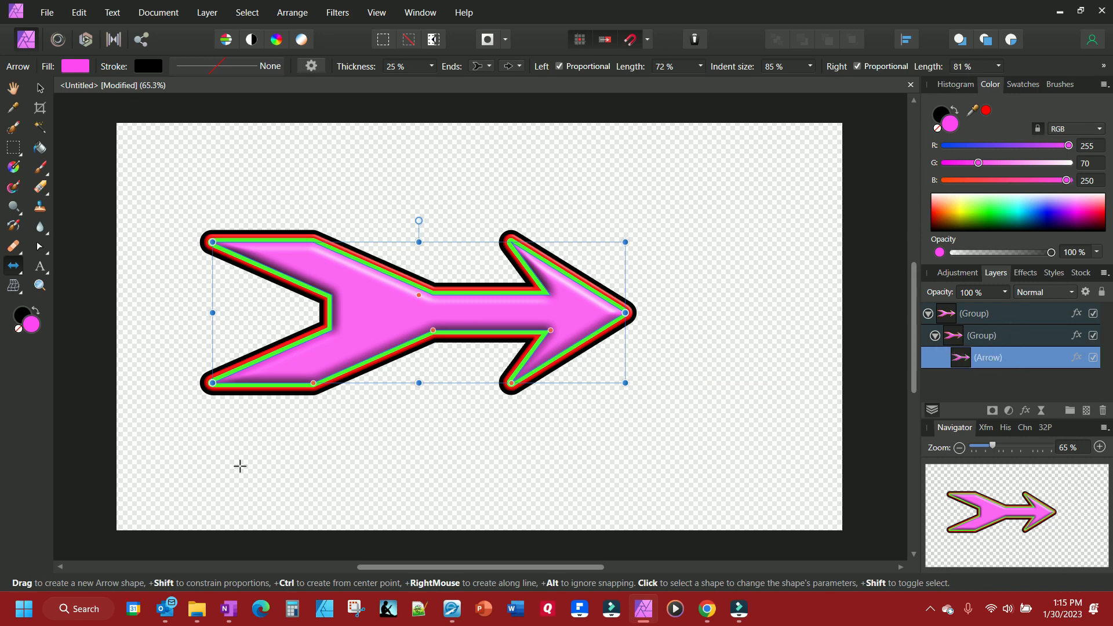
- Draw an ellipse across the upper part of the arrow's tail, nested in the arrow layer, and fill it orange-red (RGB 255, 58, 0)
click(17, 271)
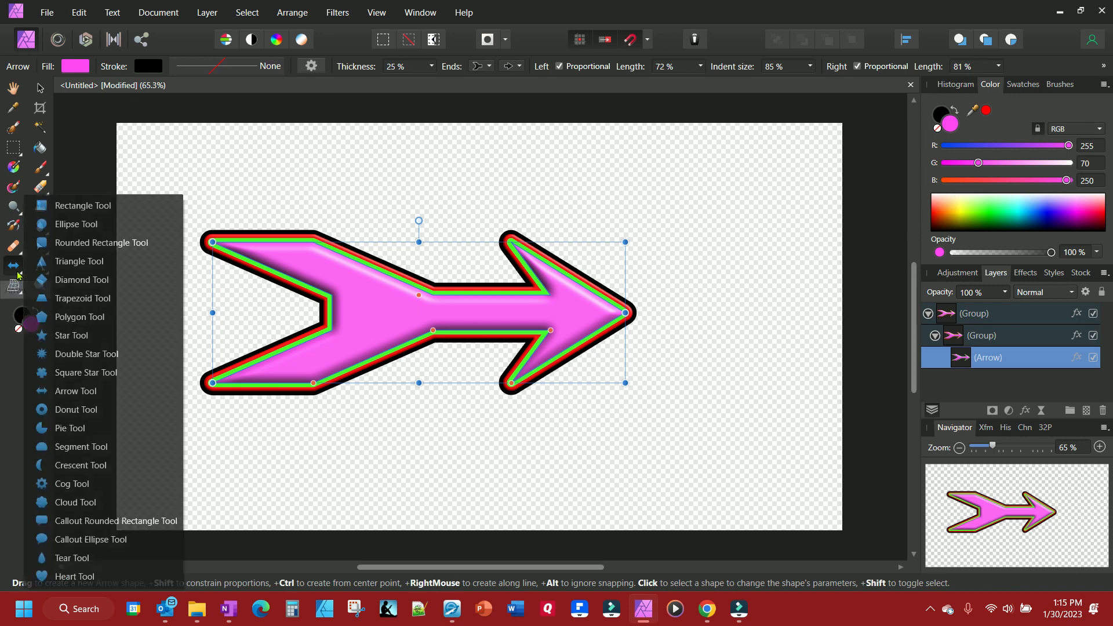
click(68, 225)
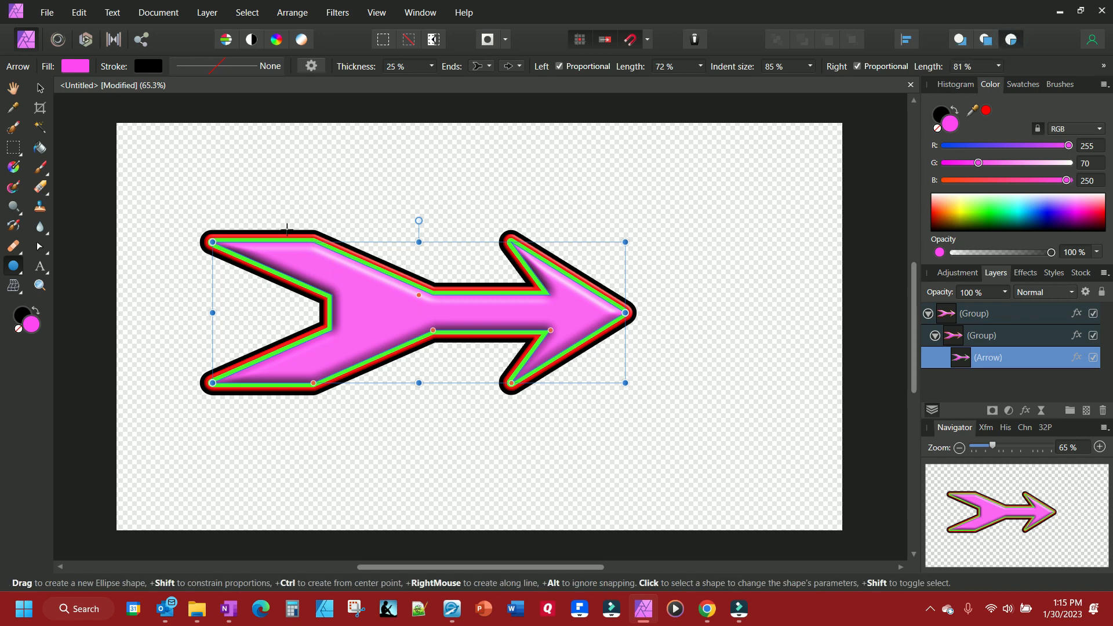
drag(286, 229, 377, 314)
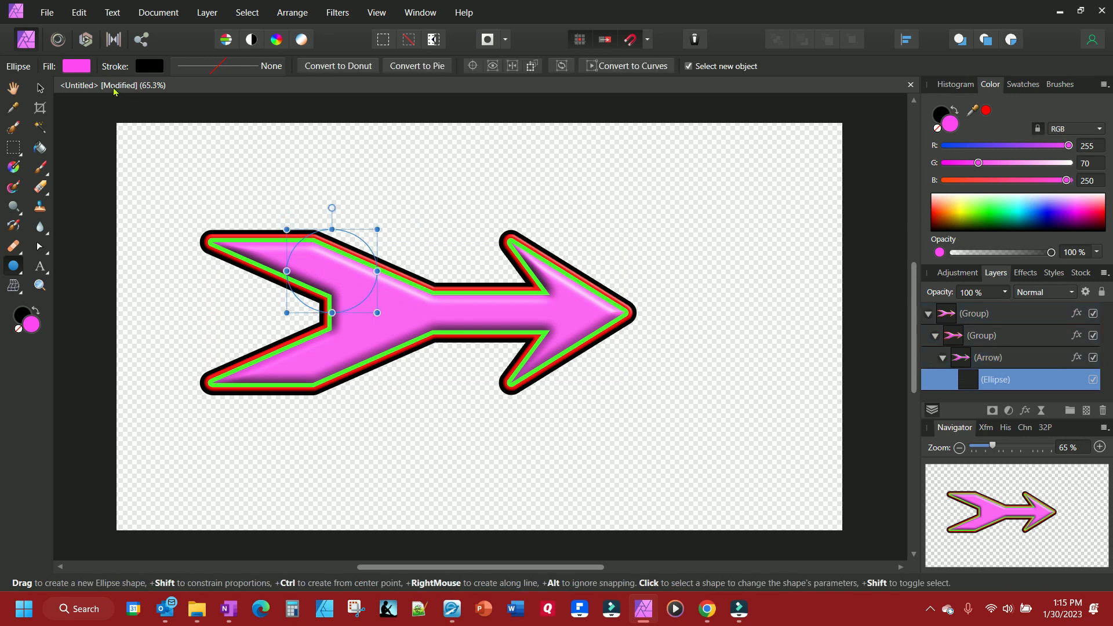
click(81, 66)
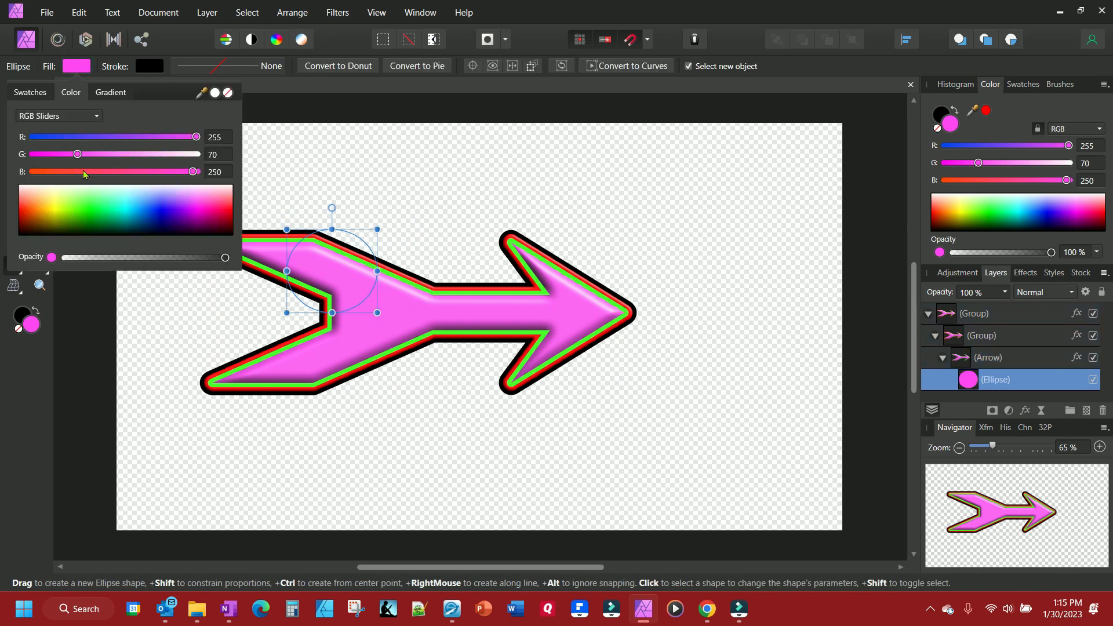
click(27, 211)
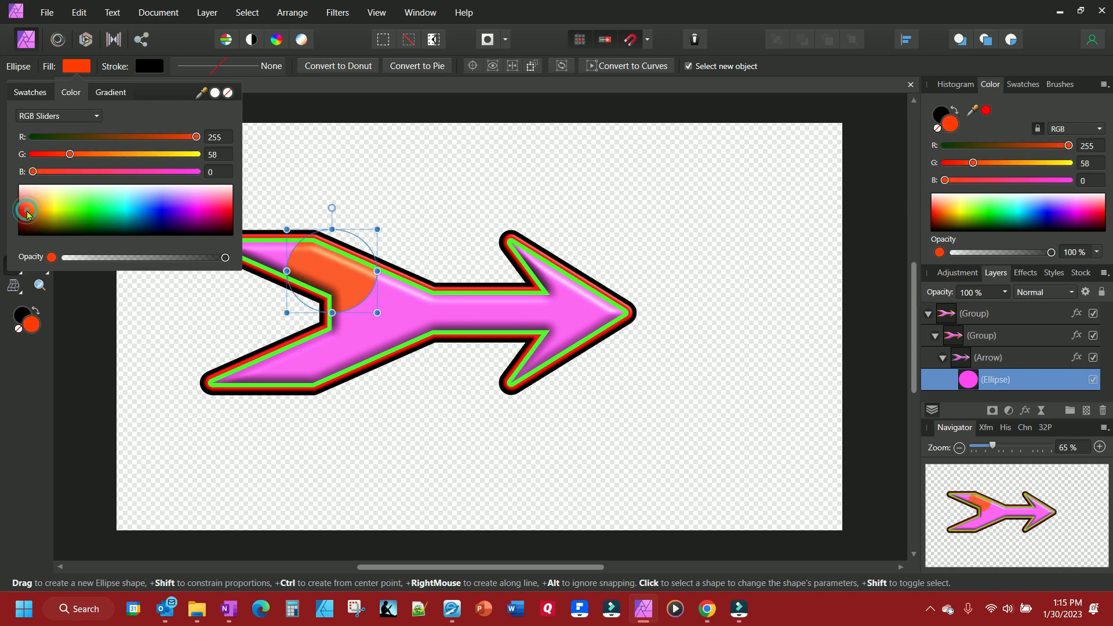
click(305, 167)
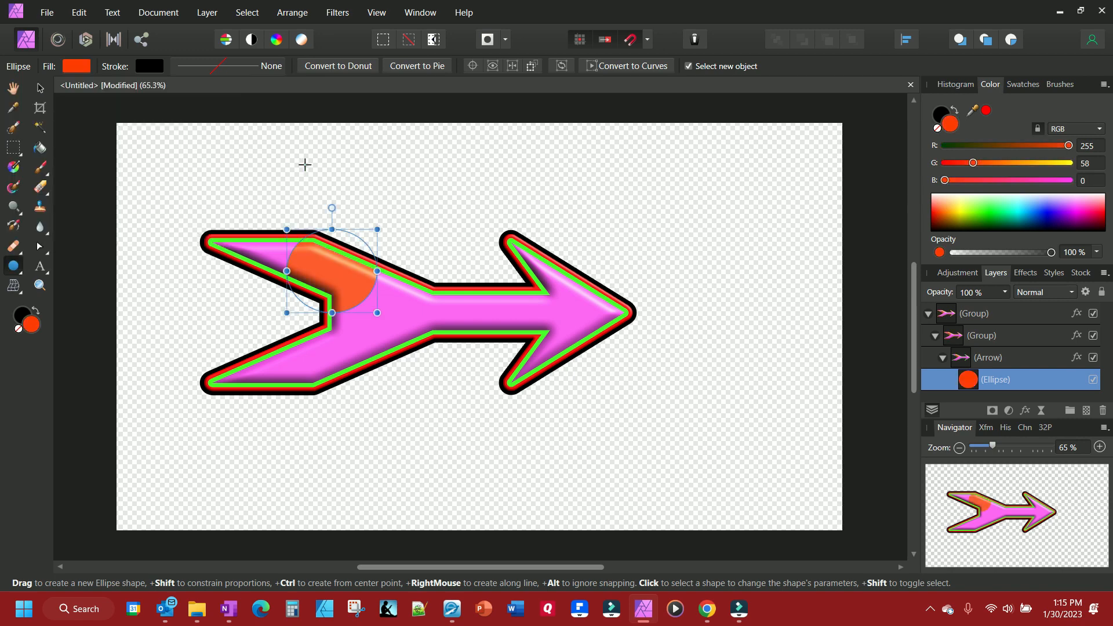
click(306, 165)
right_click(384, 273)
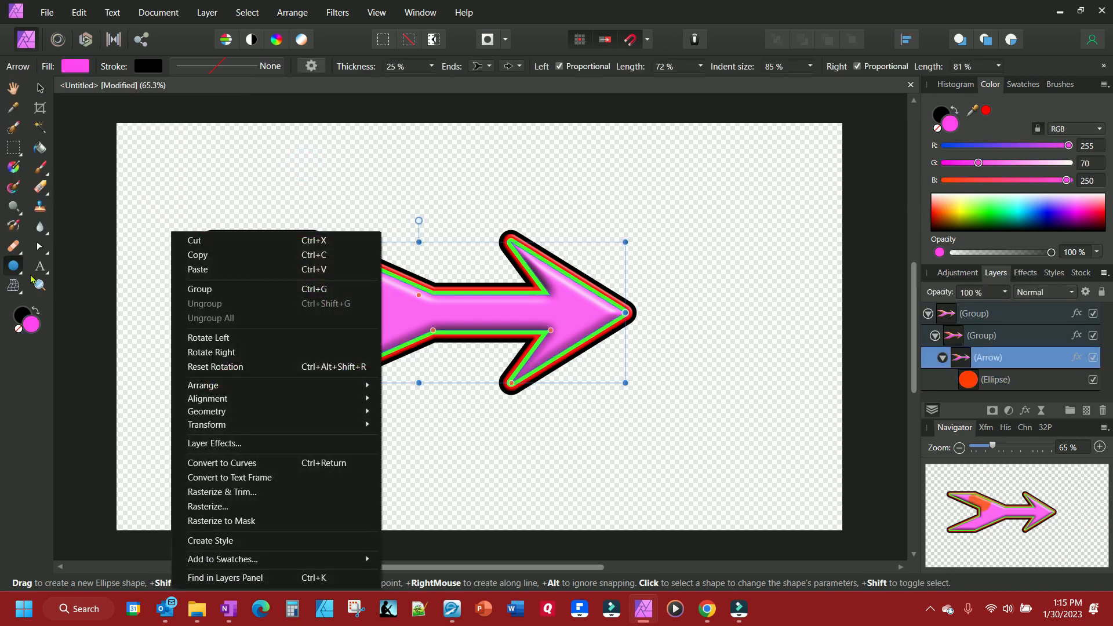
- Draw a five-sided polygon across the middle of the arrow's shaft, inserted inside the arrow layer, and deselect it
click(17, 275)
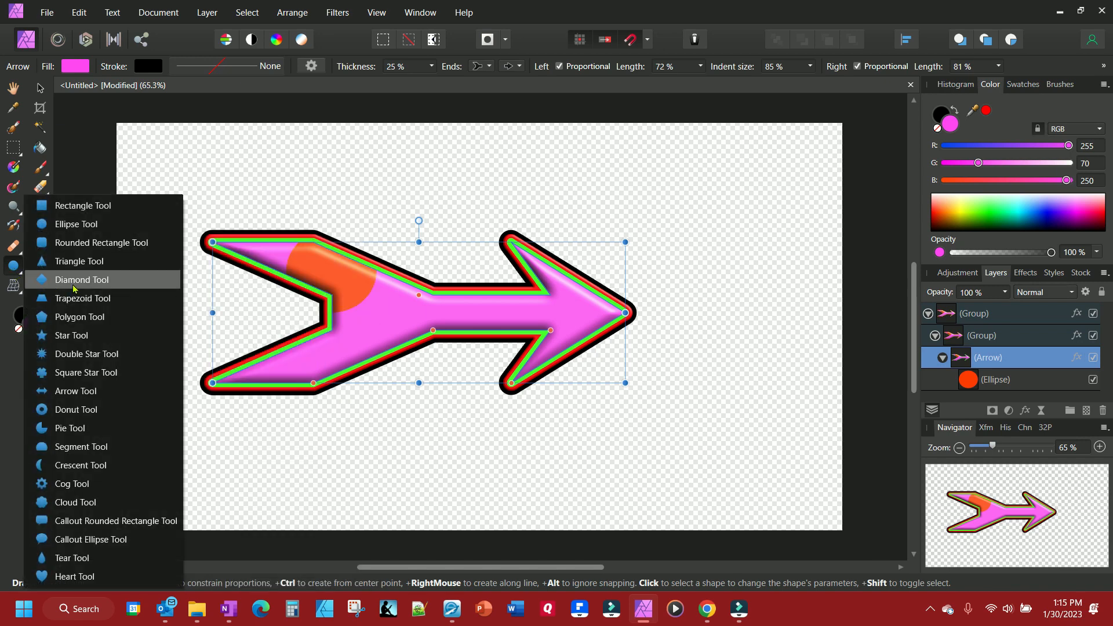
click(75, 317)
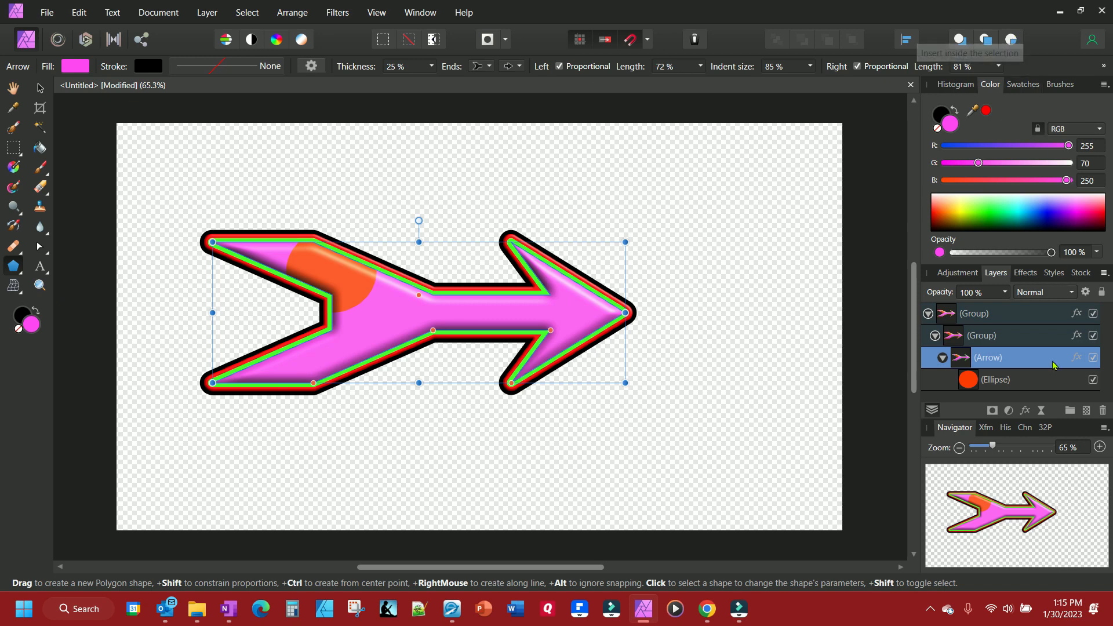
click(1017, 39)
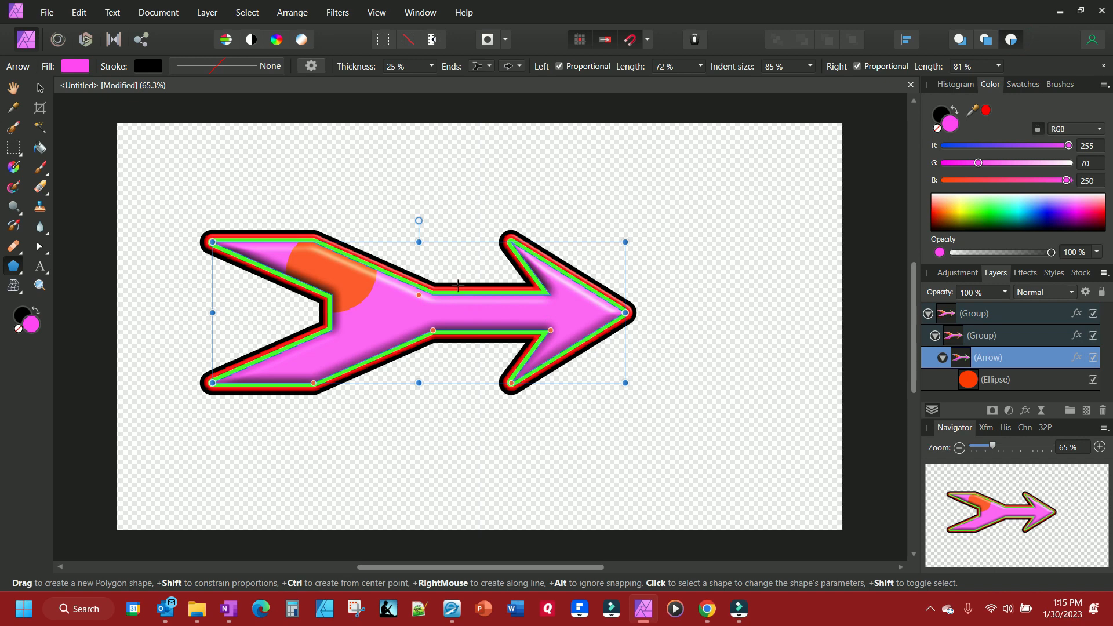
drag(458, 285, 500, 340)
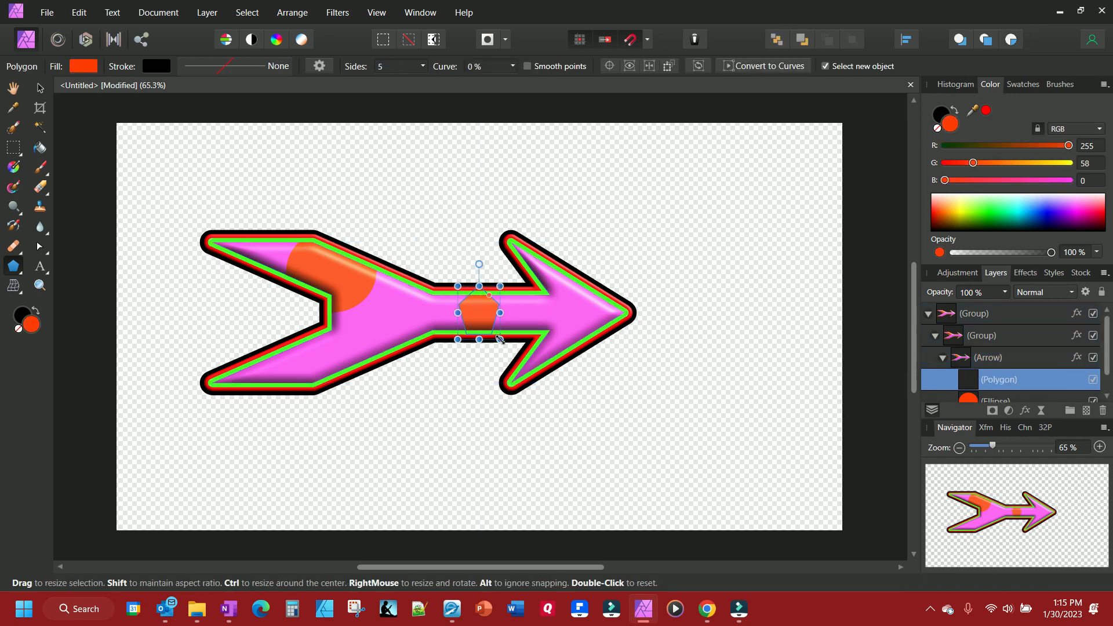
click(661, 361)
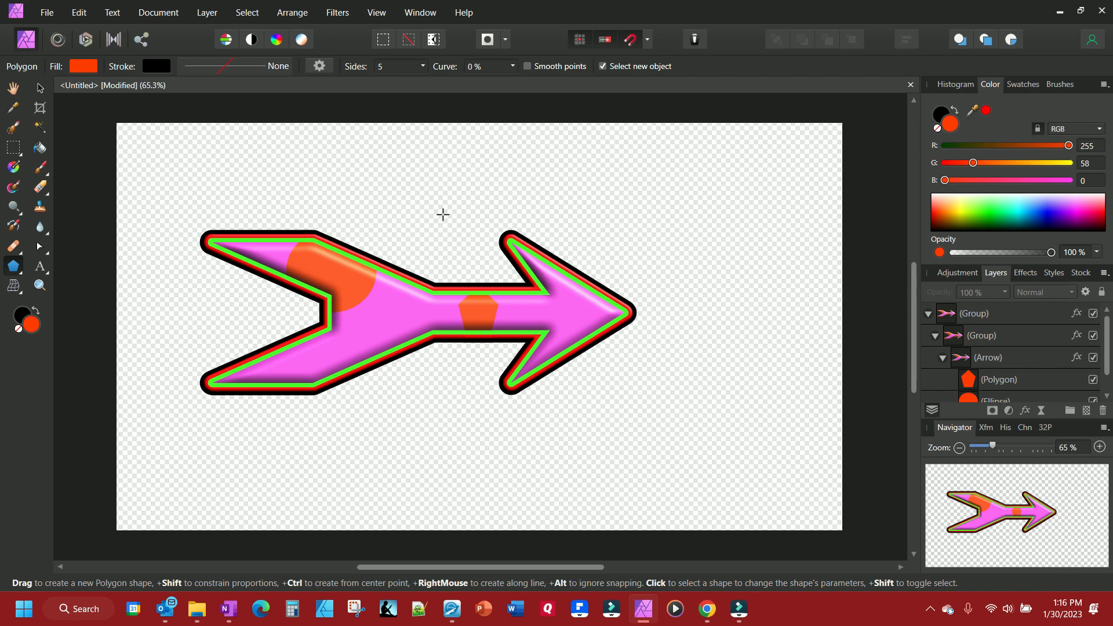
- Try rotating the outermost group clockwise and stretching it upward, undoing each transformation
click(40, 88)
click(323, 289)
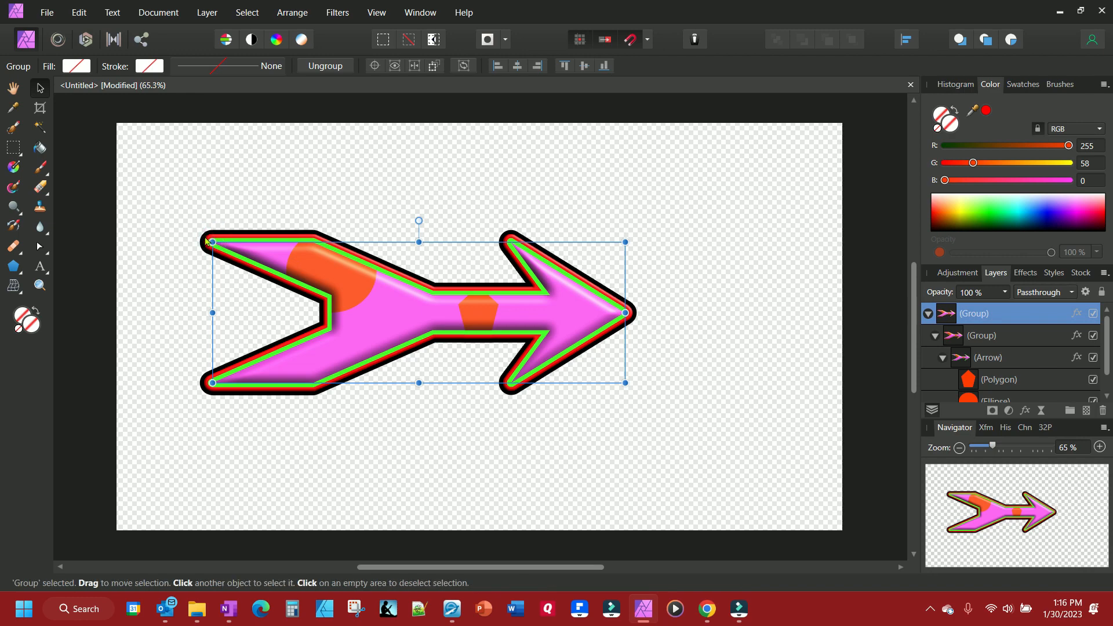
drag(203, 241, 312, 168)
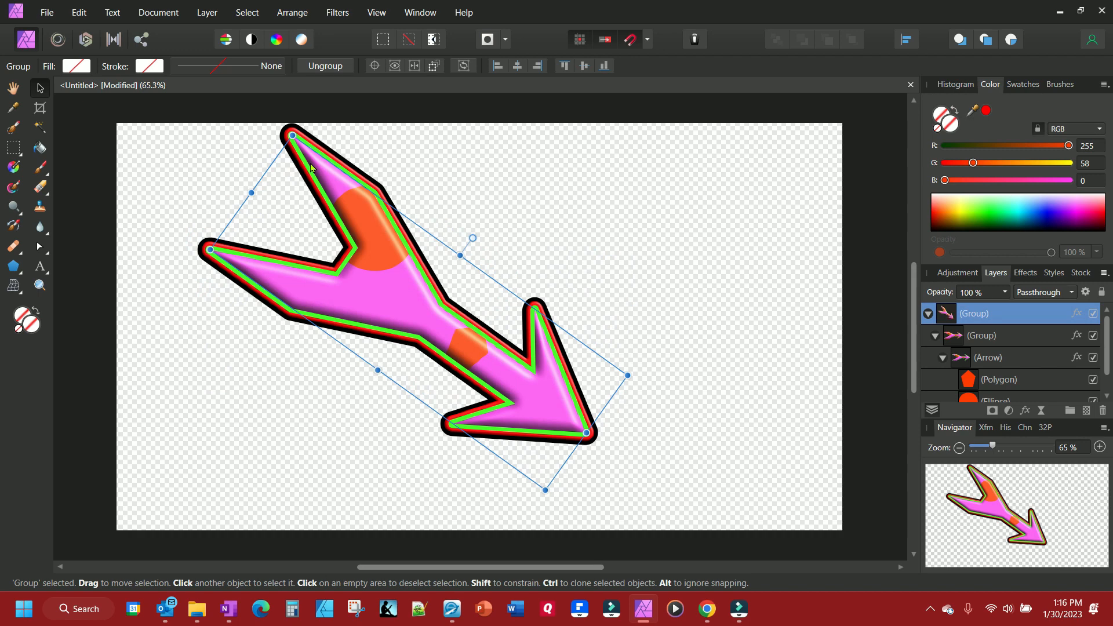
key(ctrl+z)
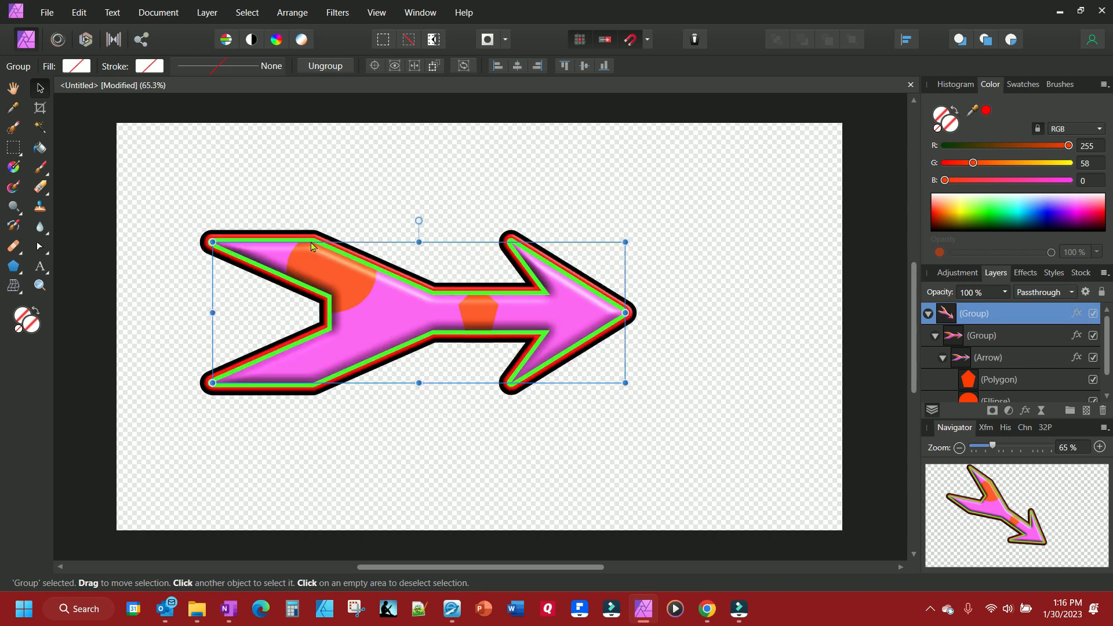
drag(419, 238, 418, 199)
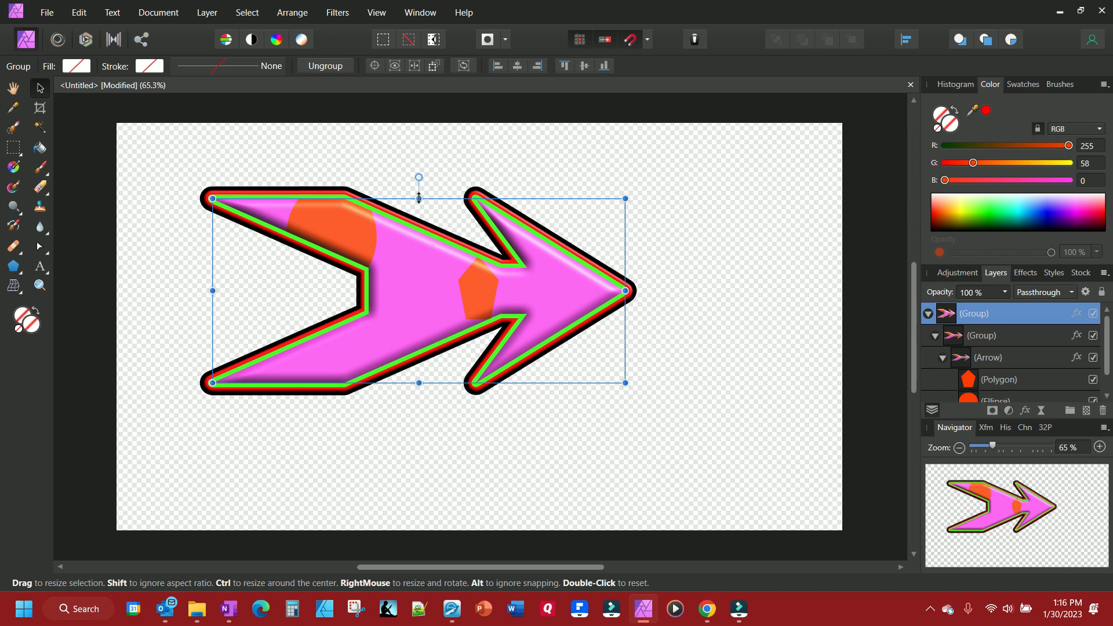
key(ctrl+z)
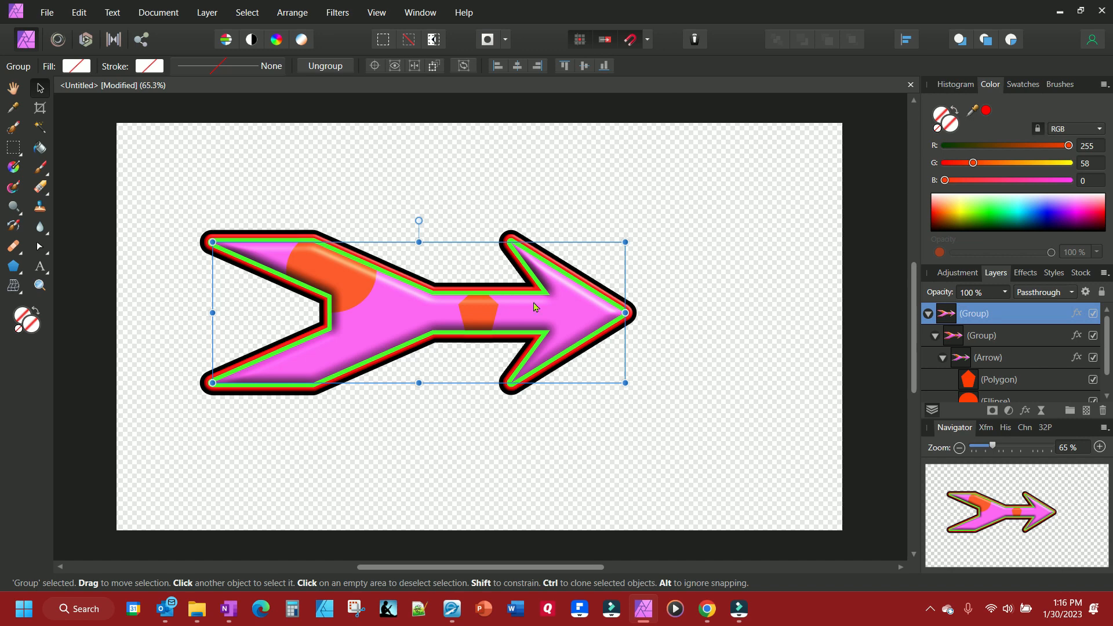
- Convert the nested arrow shape to curves
click(976, 359)
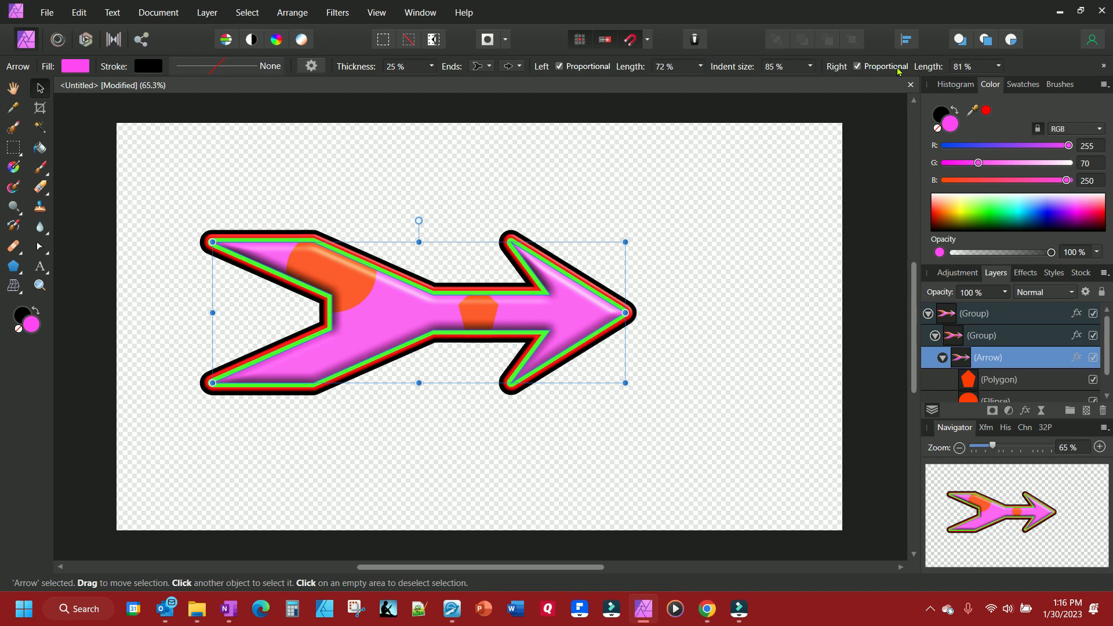
click(1104, 66)
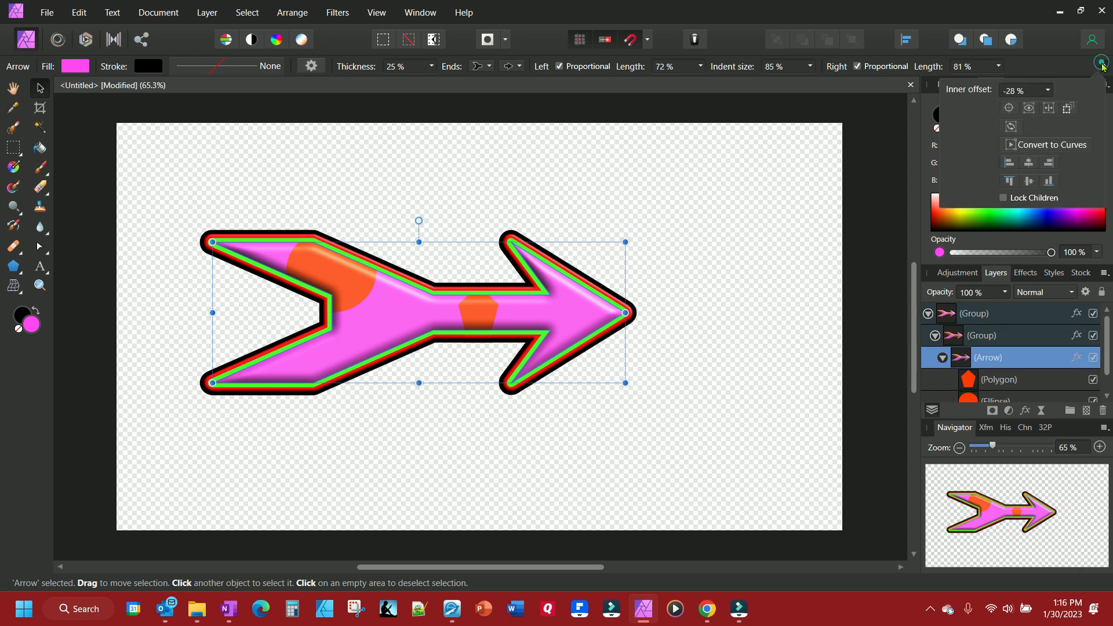
click(1025, 145)
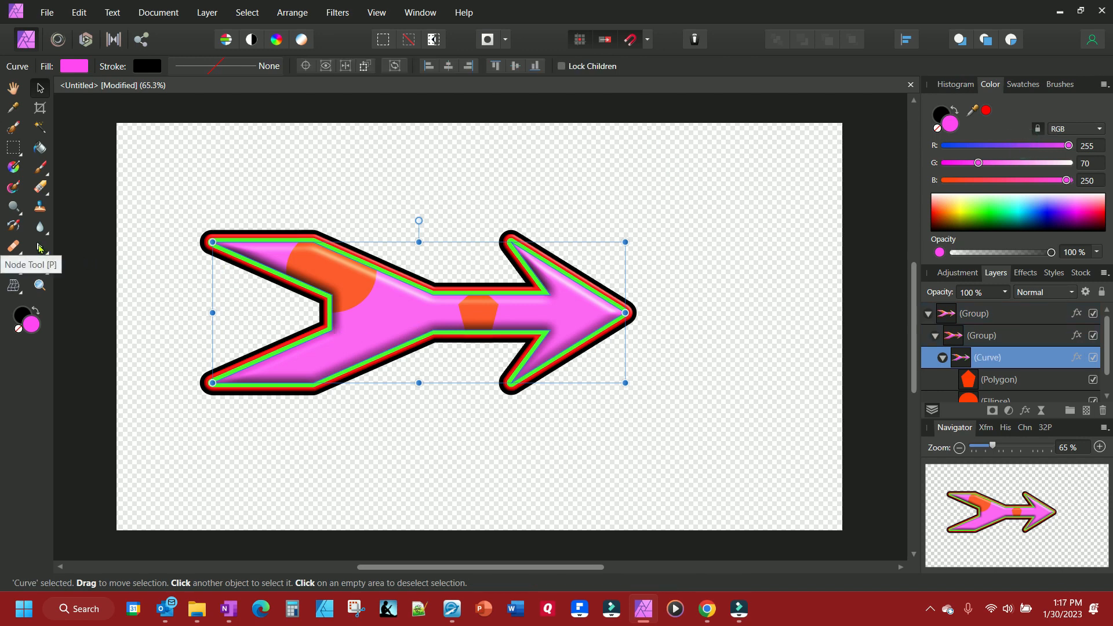
- Reshape the arrow's tail with the Node Tool by moving its upper outer corner node upward and its lower outer corner node downward
click(40, 248)
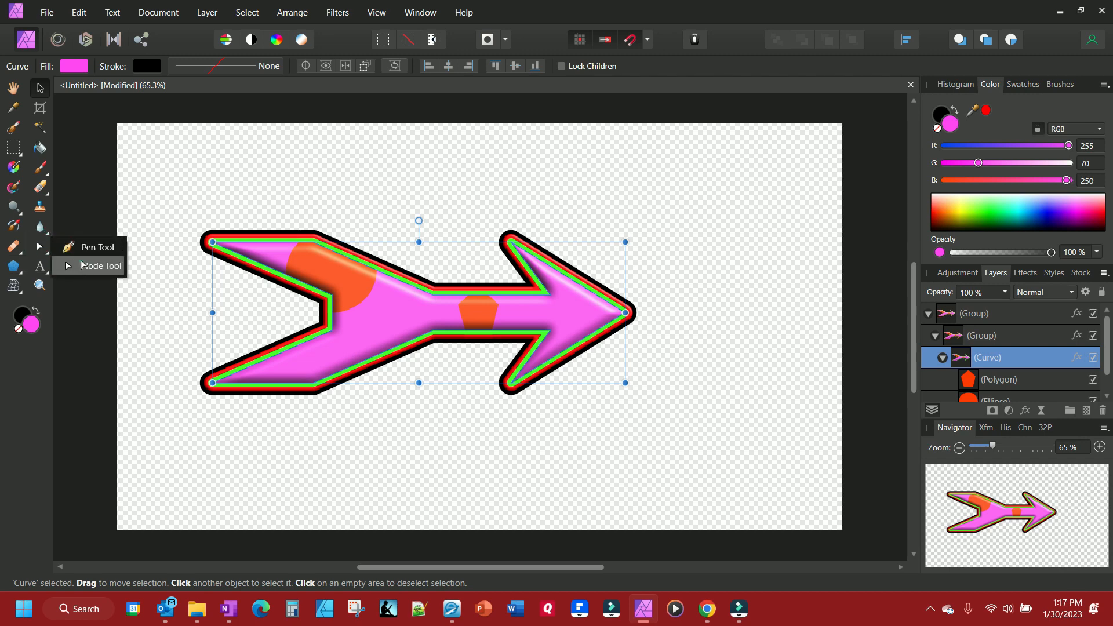
click(82, 265)
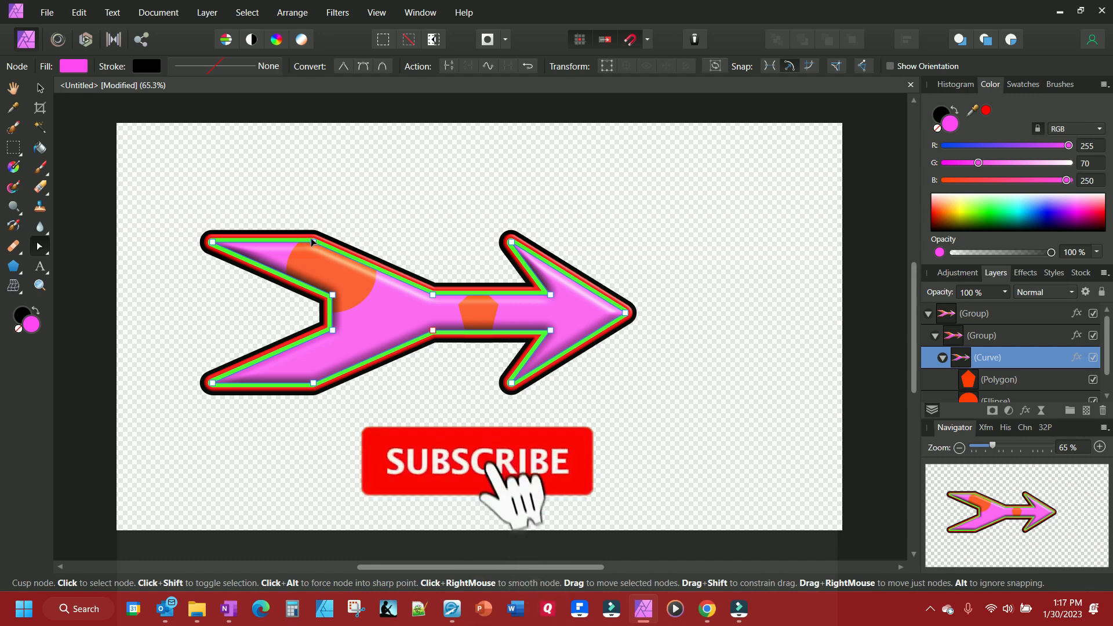
drag(314, 241, 322, 213)
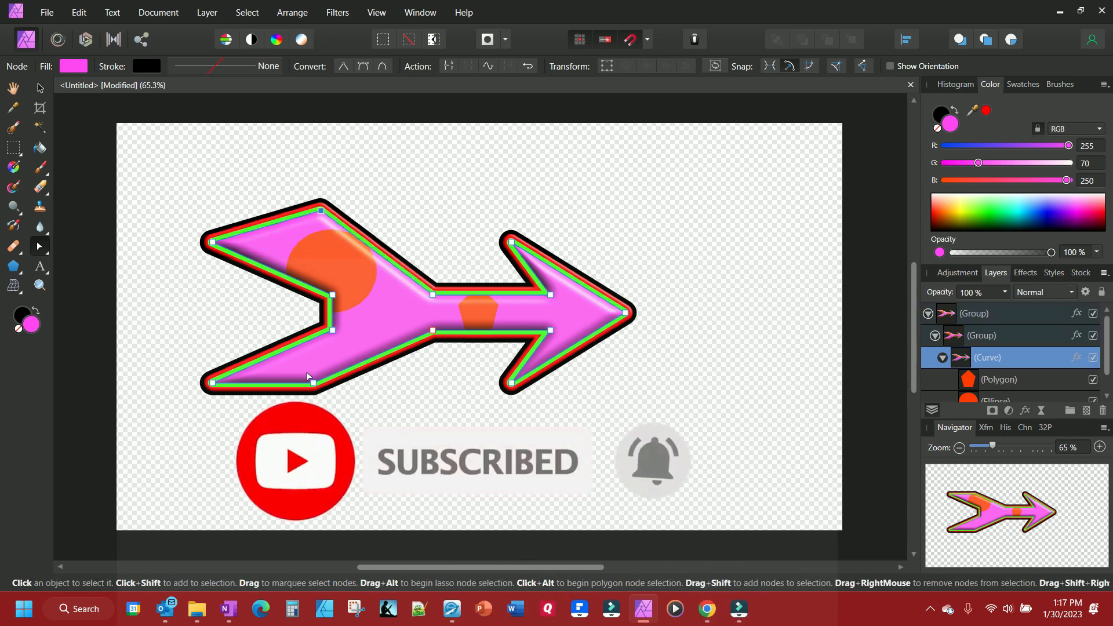
drag(316, 387, 326, 410)
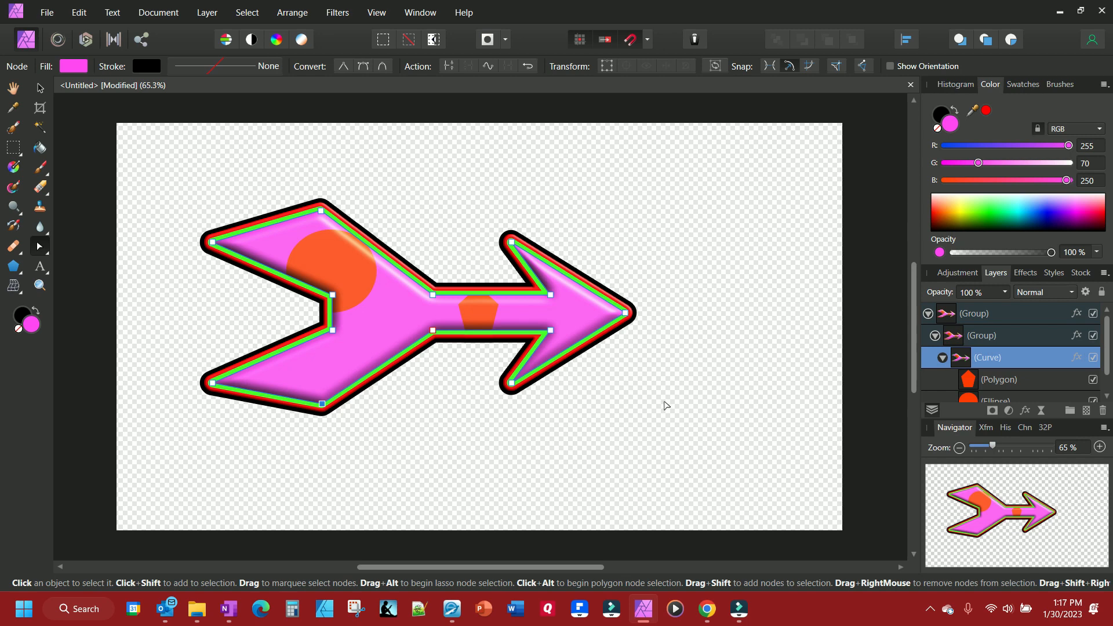